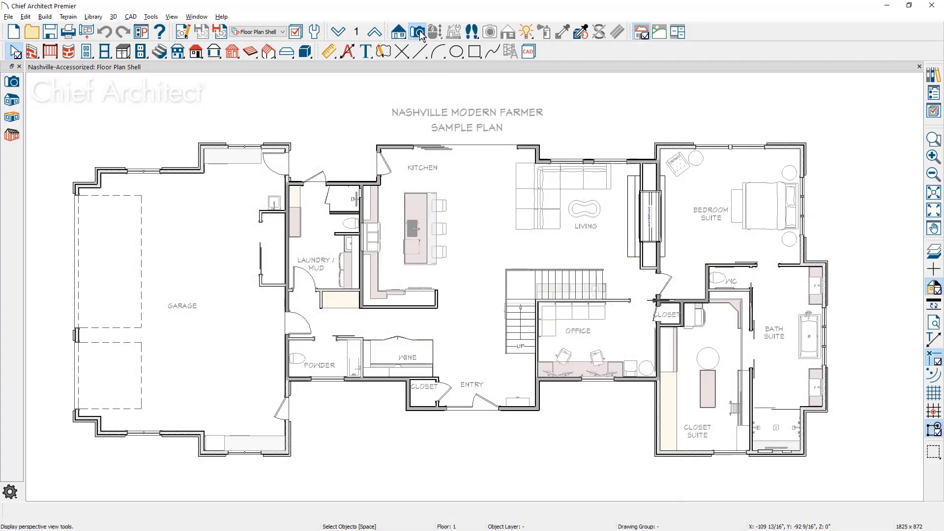
Place a full camera view looking into the kitchen and render it with the Clay technique.
left_click(418, 31)
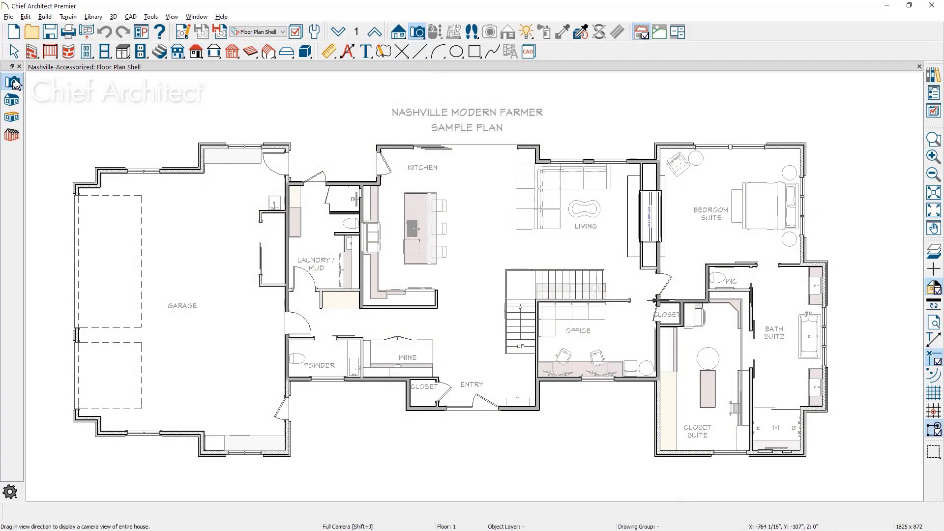
left_click_drag(497, 179, 466, 208)
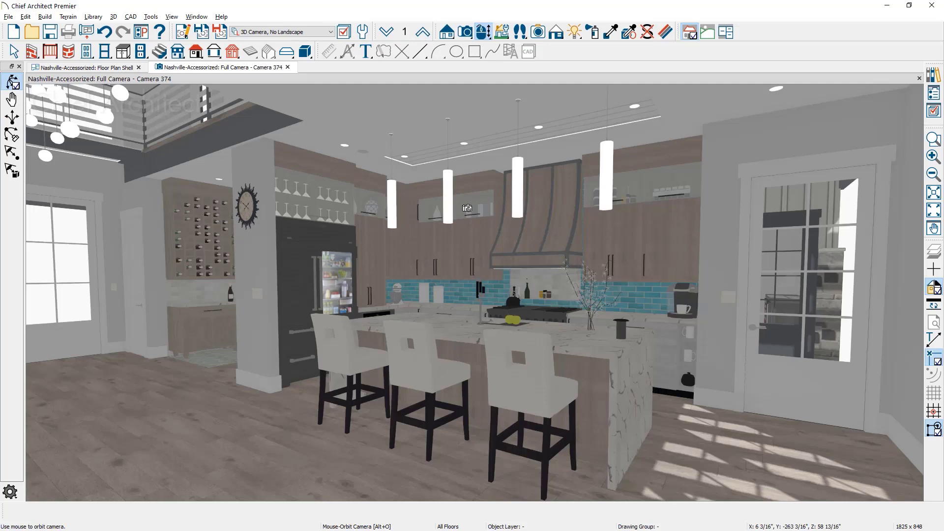
left_click(558, 32)
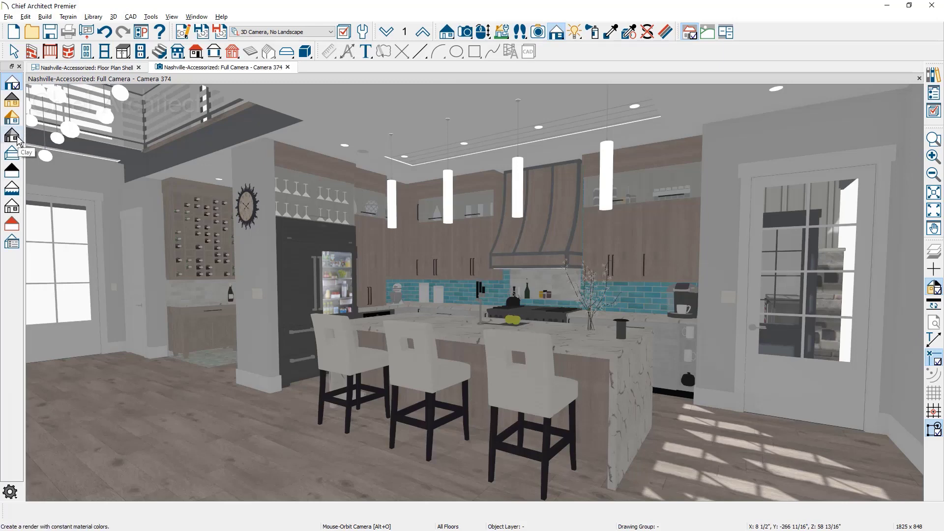
left_click(12, 136)
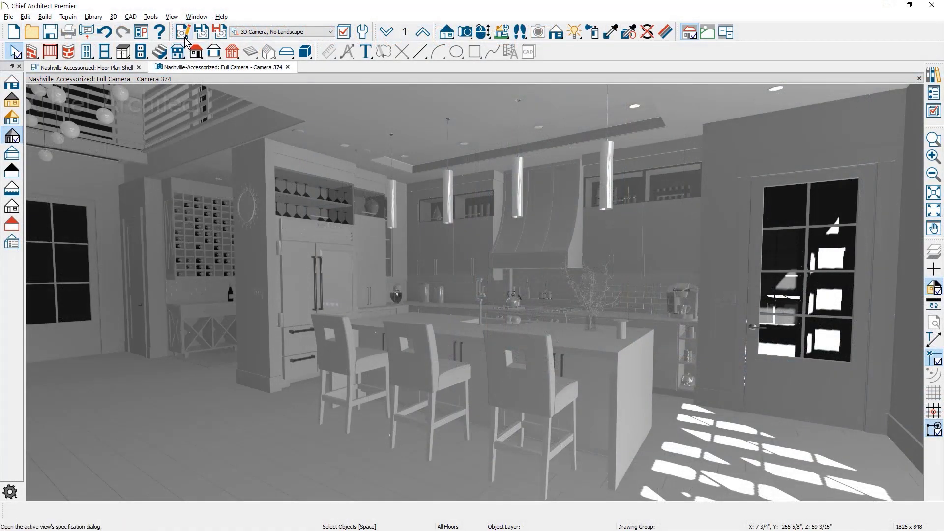
Turn on ray-casted sun shadows, set maximum lights to 40 and use the Kitchen-Wine light set.
left_click(183, 32)
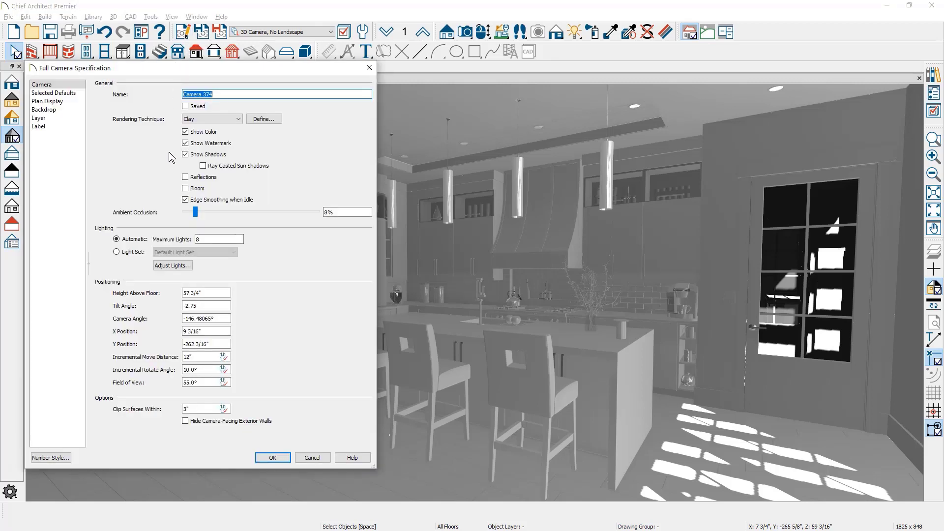
left_click(204, 167)
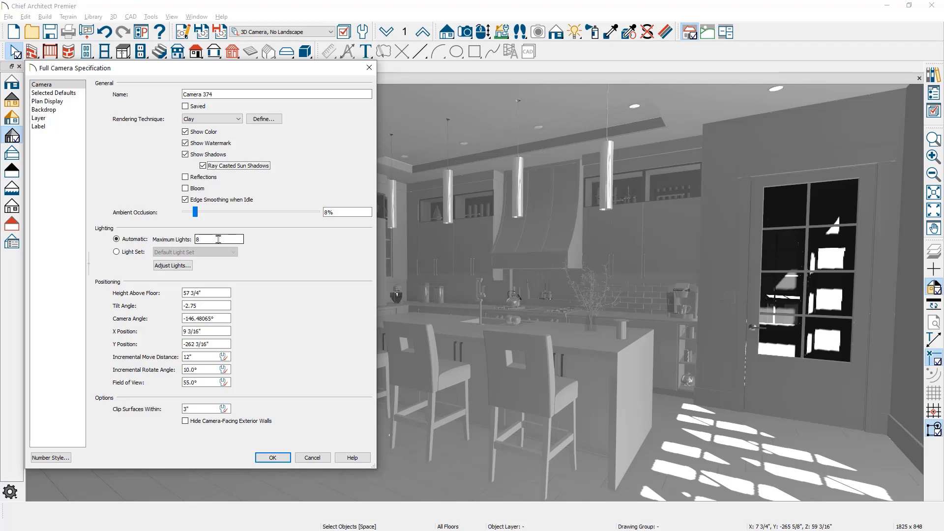
double_click(218, 238)
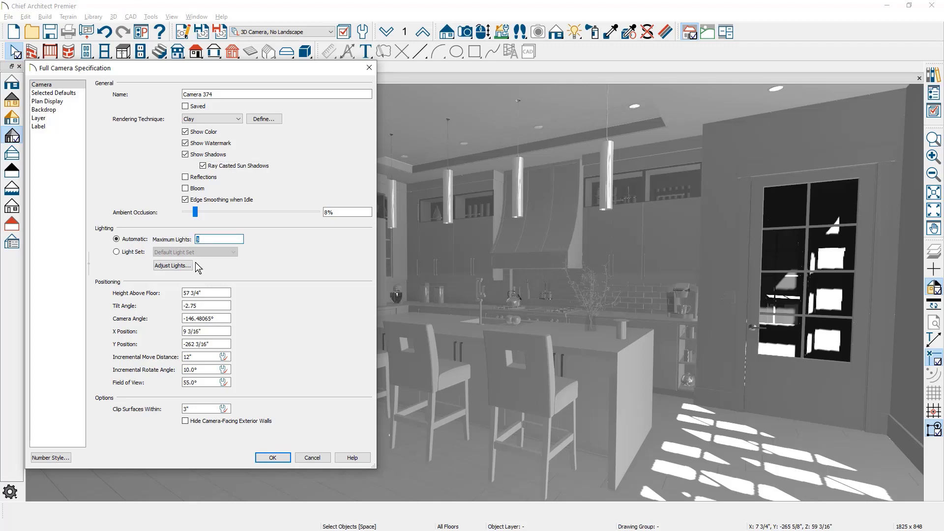
type("40")
left_click(126, 252)
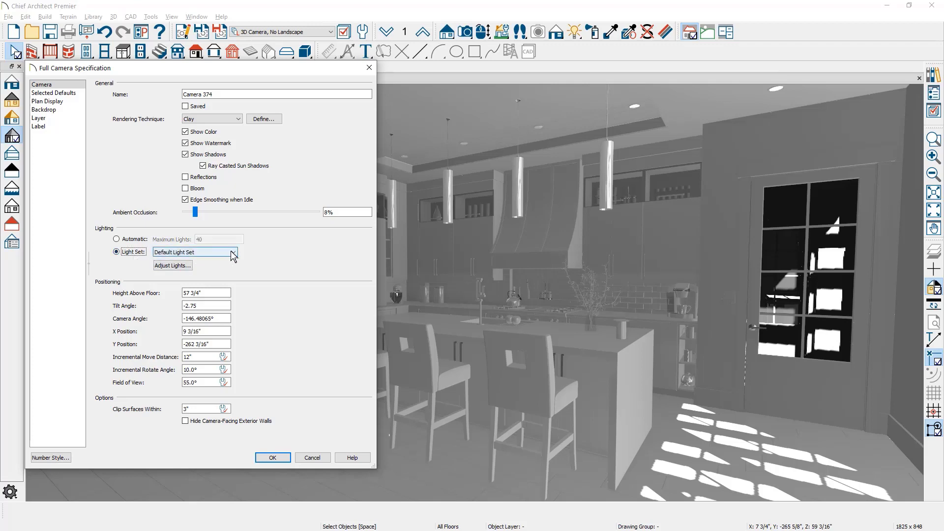
left_click(233, 253)
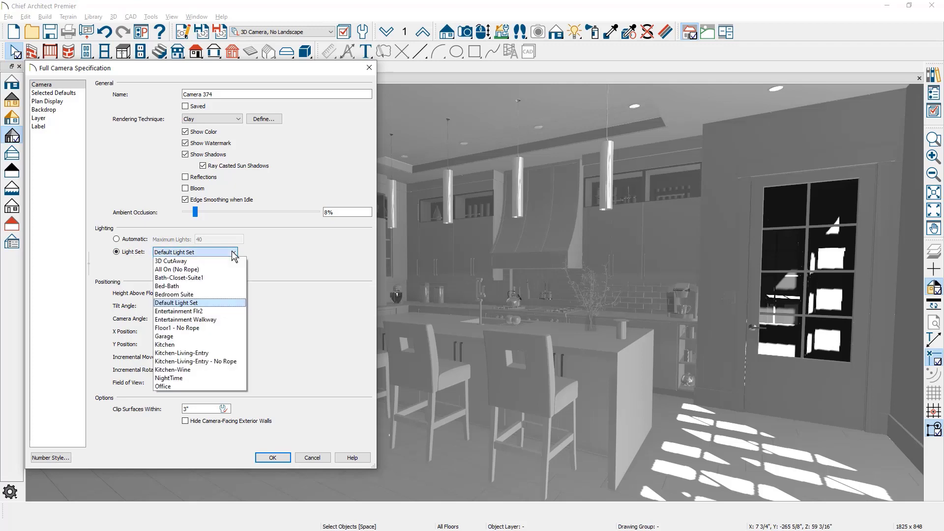
left_click(211, 370)
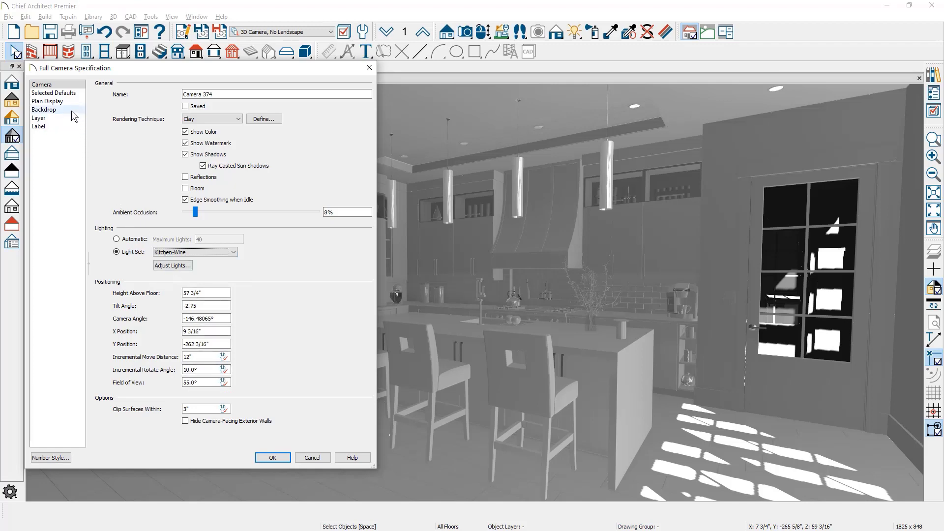
Use the gv1b image from my-Backdrops as the camera backdrop and apply the camera settings.
left_click(44, 109)
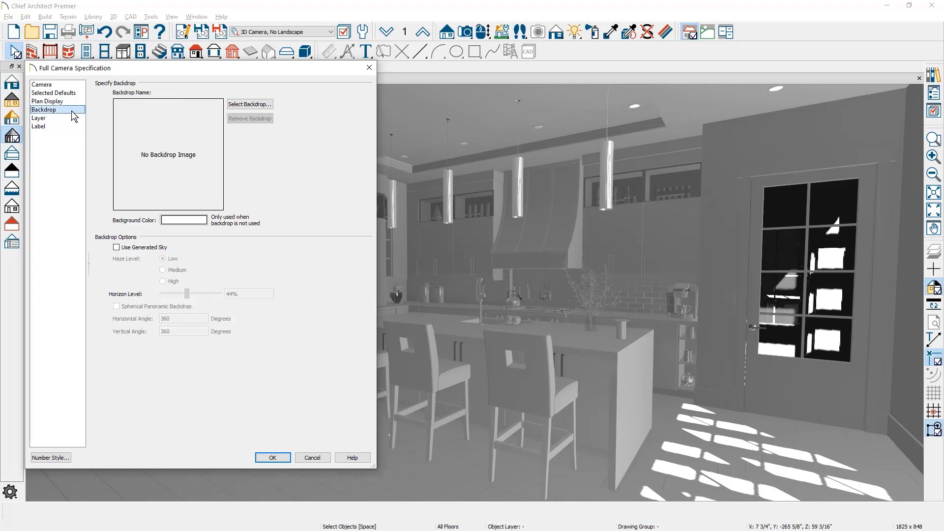
left_click(262, 107)
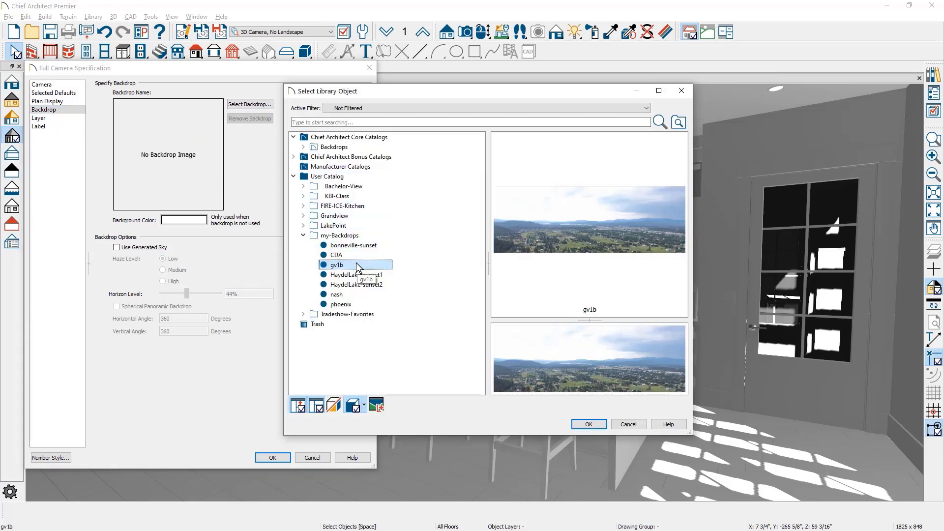
left_click(588, 424)
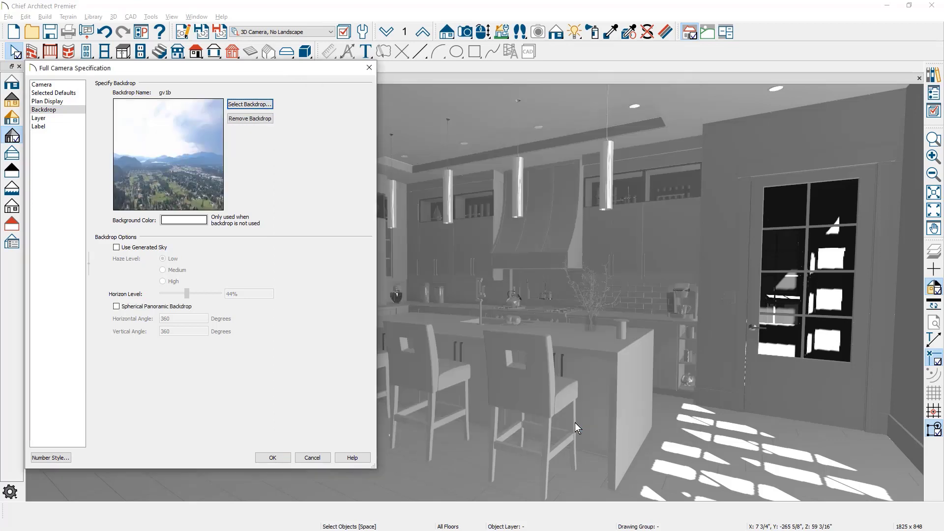
left_click(273, 457)
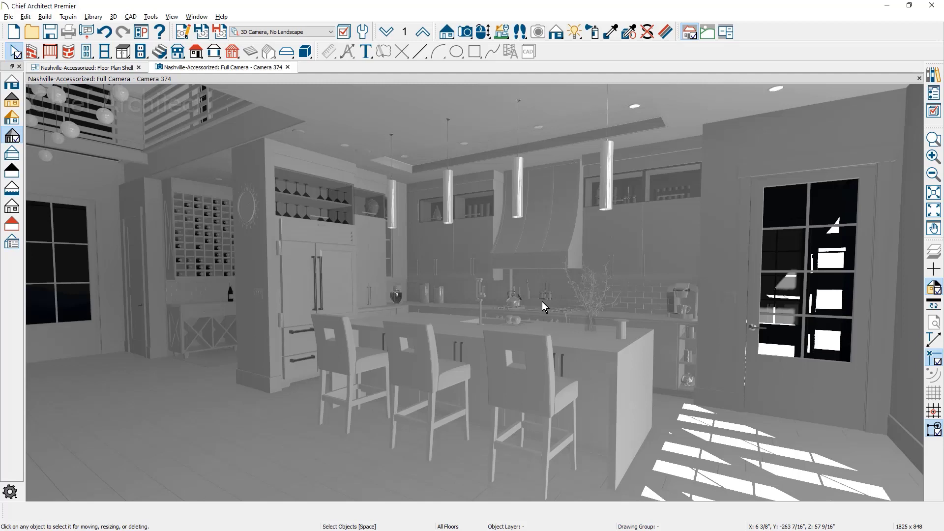
Set the camera's sunlight to intensity 500 and a 112° direction angle.
left_click(577, 32)
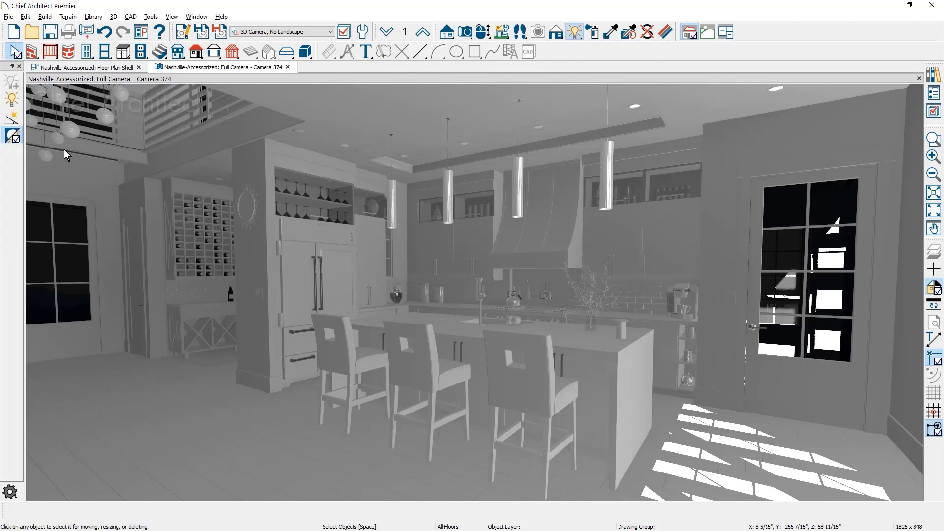
left_click(11, 118)
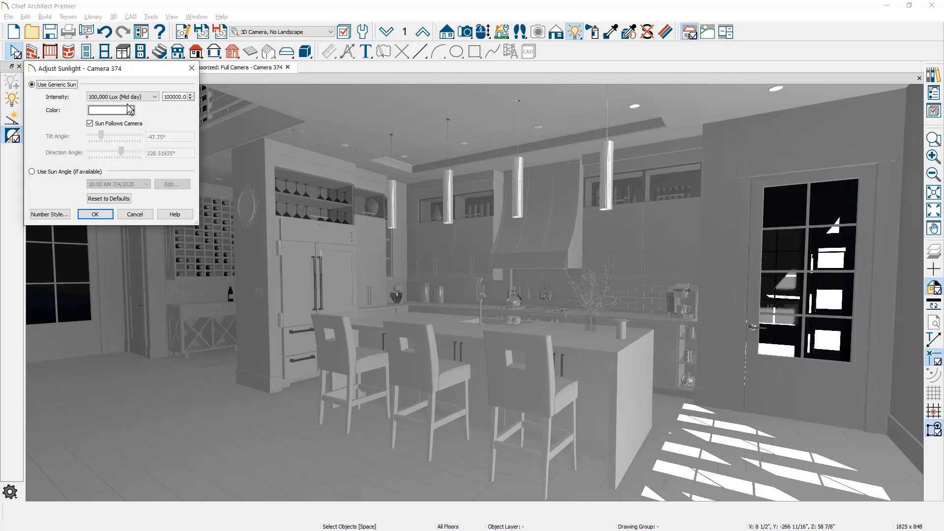
left_click(176, 97)
type("5")
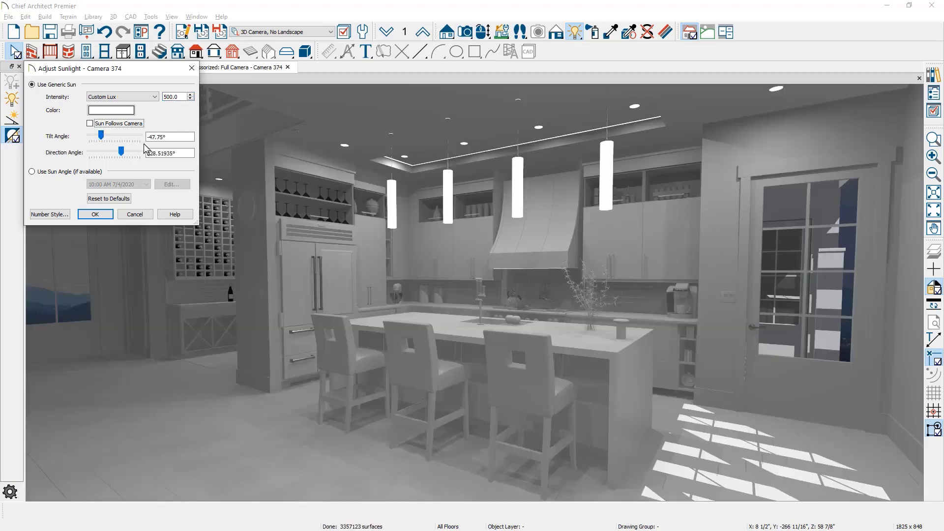
double_click(169, 153)
type("11")
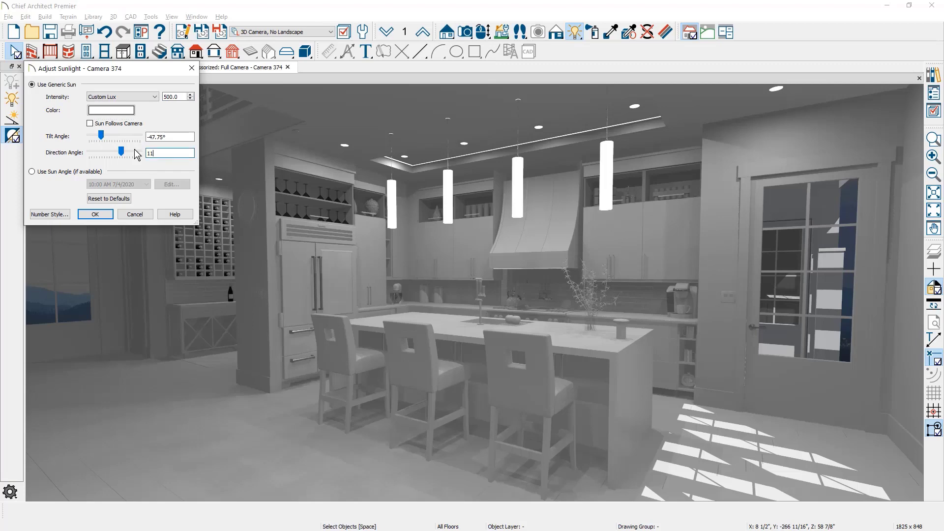
type("2")
key("Tab")
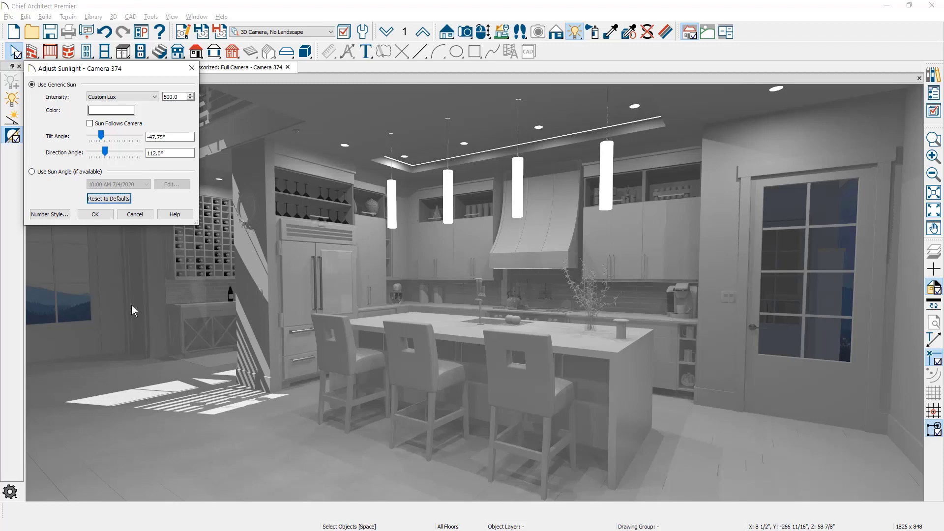
key("Escape")
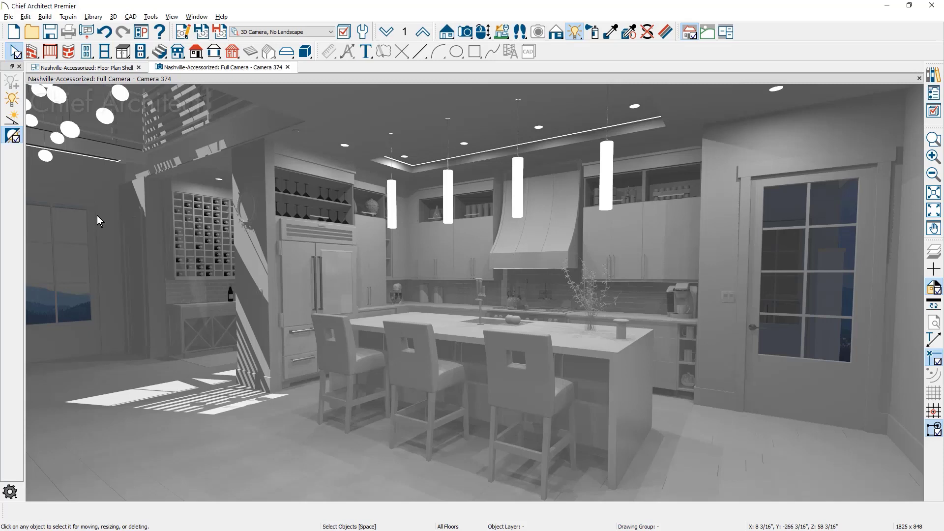
In the Clay technique options, begin changing the camera exposure to 0.8.
left_click(557, 32)
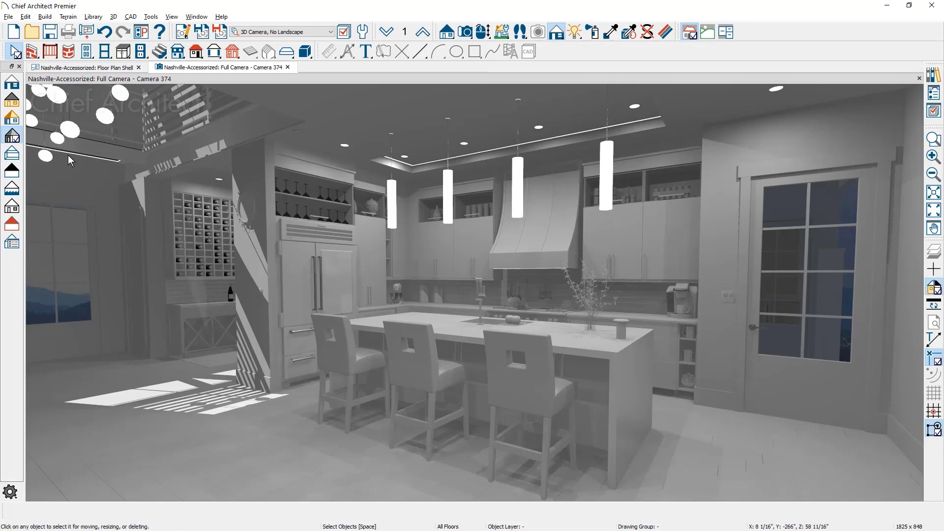
left_click(11, 241)
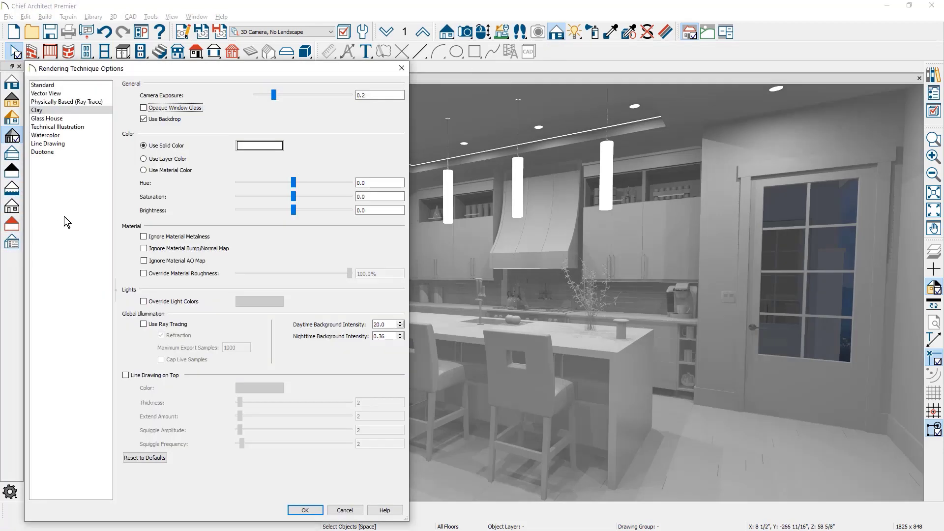
left_click(368, 96)
key("BackSpace")
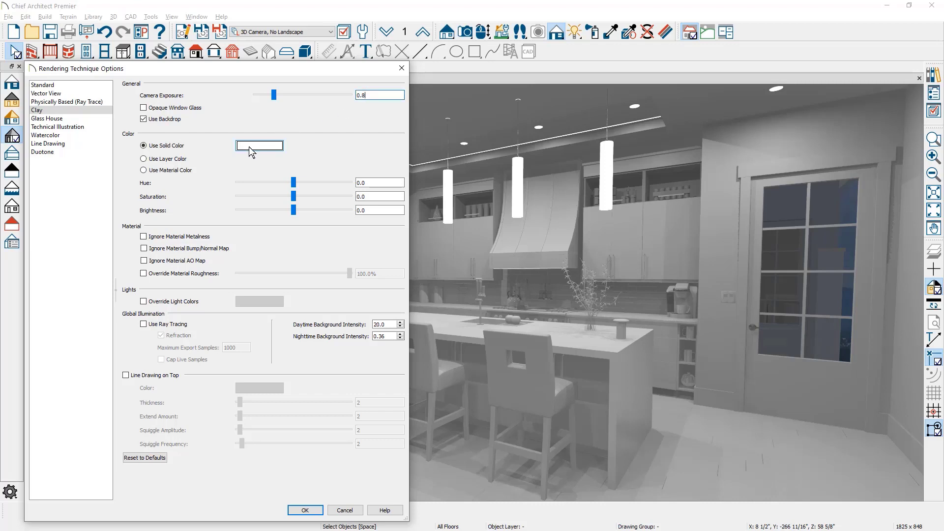
mouse_move(260, 146)
type("8")
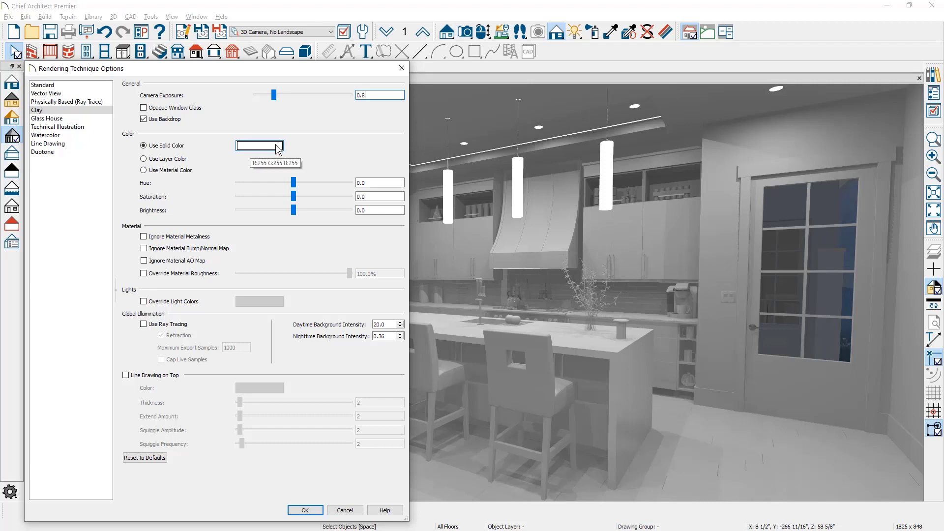
Apply blue as the Clay solid colour.
left_click(278, 148)
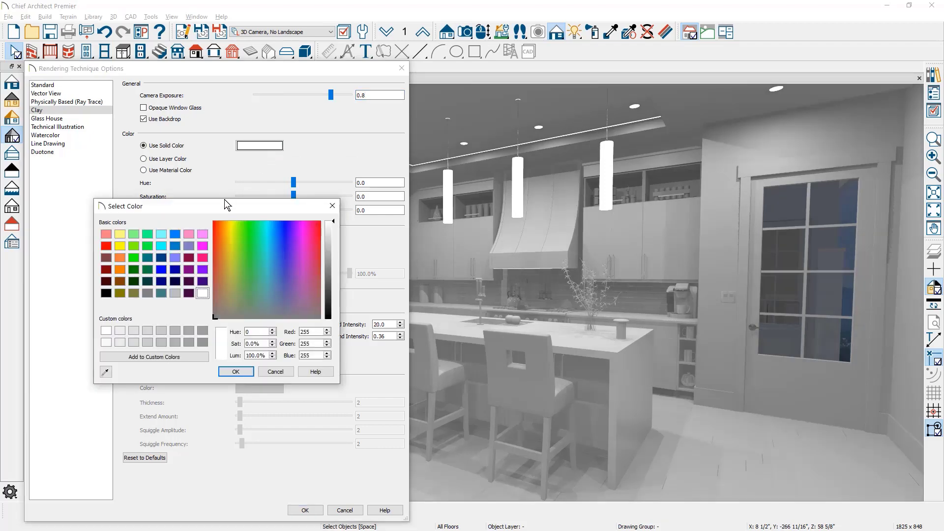
left_click(177, 249)
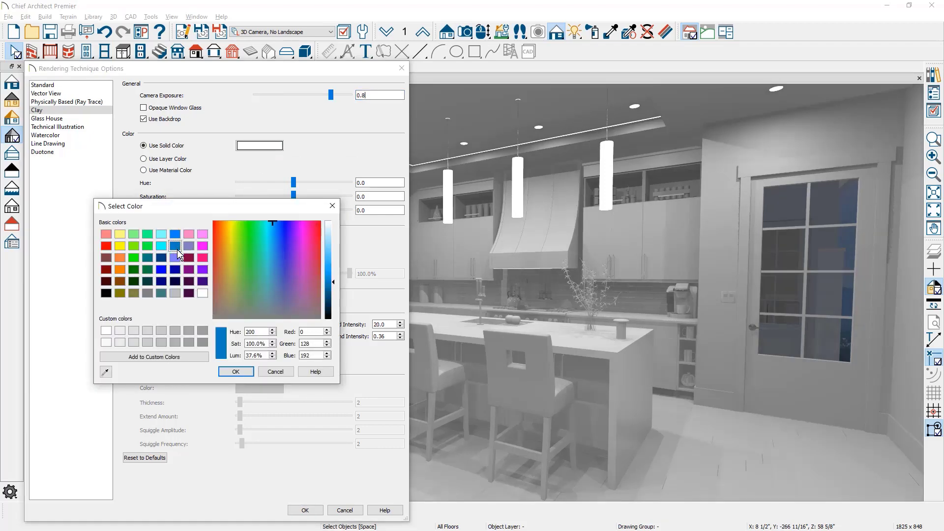
left_click(235, 372)
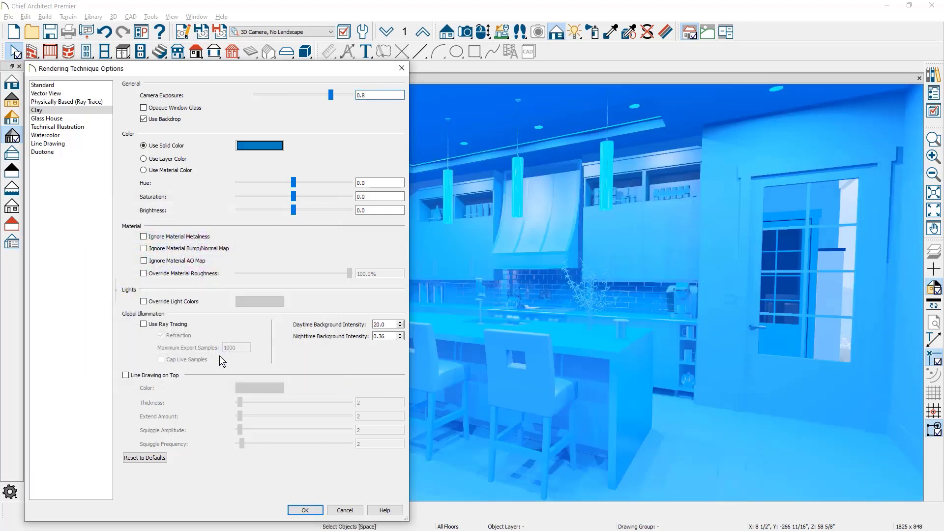
Try material colours, then return to a solid colour and apply white.
left_click(143, 171)
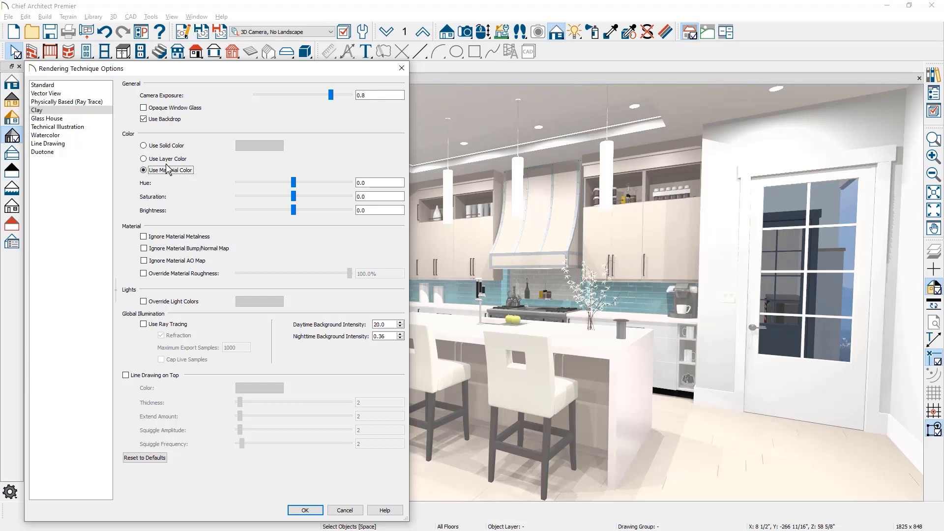
left_click(143, 146)
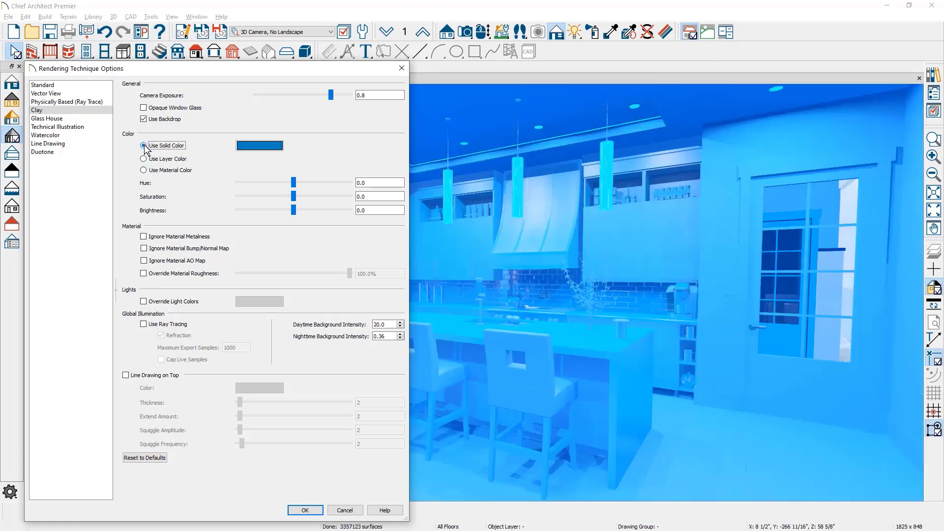
left_click(259, 145)
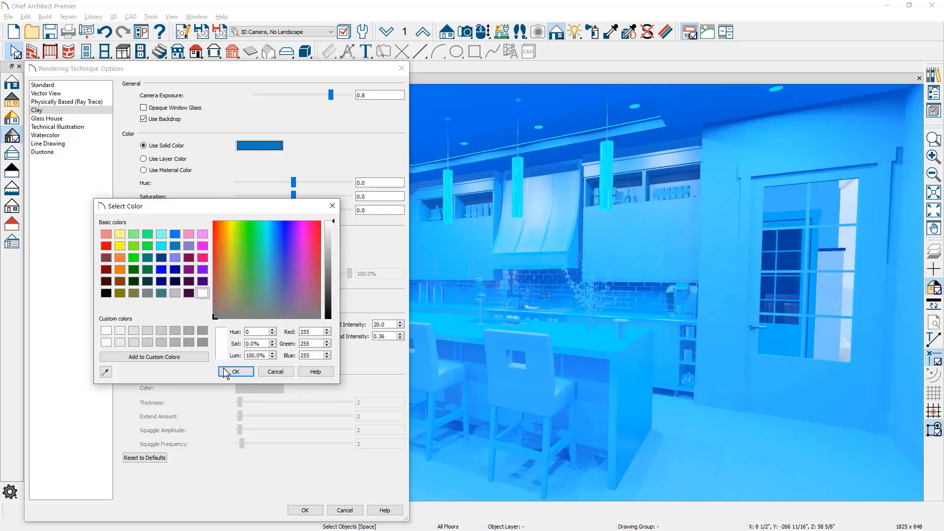
left_click(235, 371)
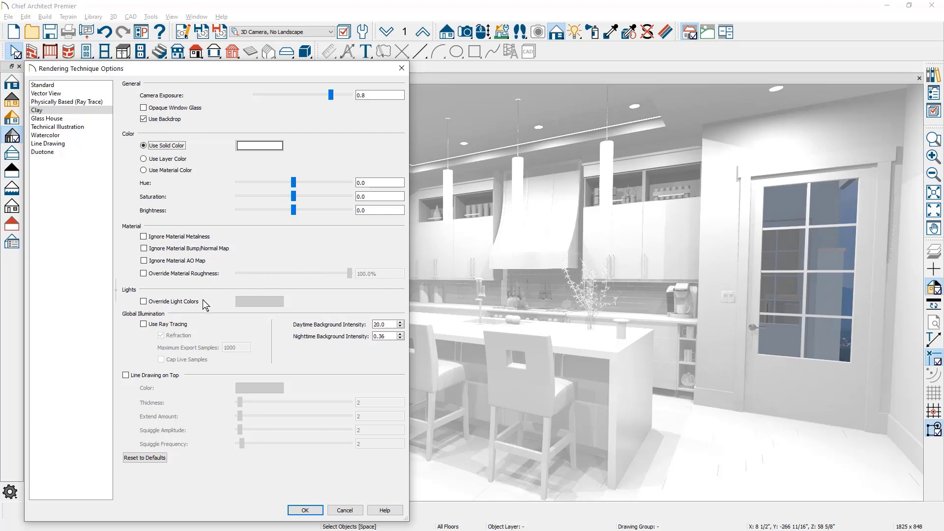
left_click(144, 301)
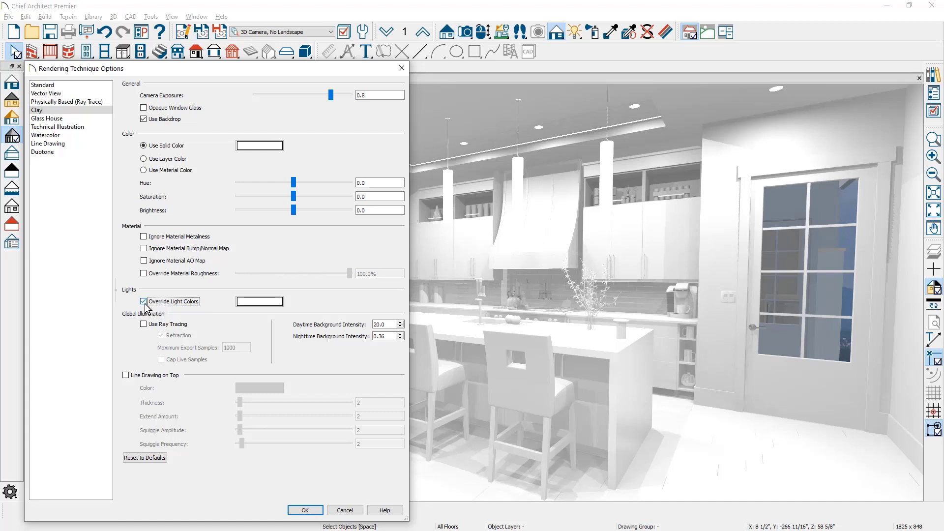
left_click(144, 301)
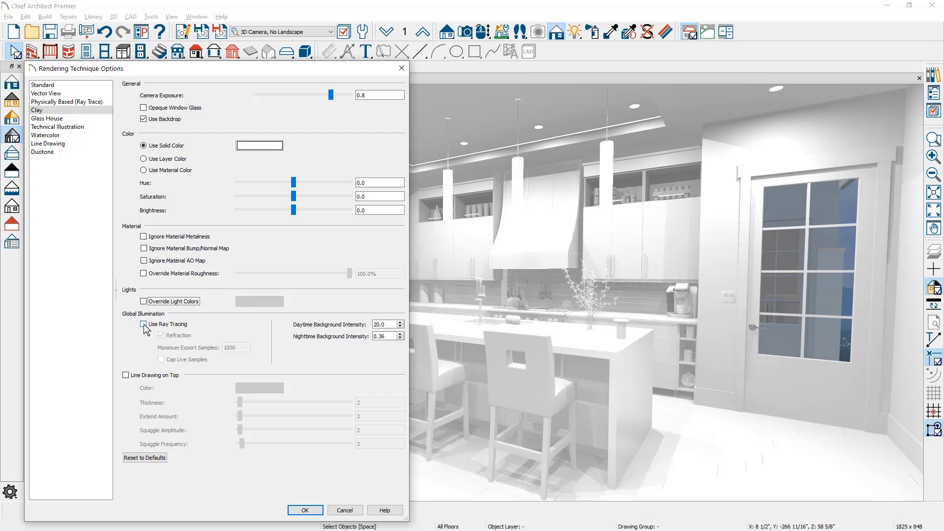
Enable ray tracing and select the daytime background intensity to enter 1000.
left_click(144, 324)
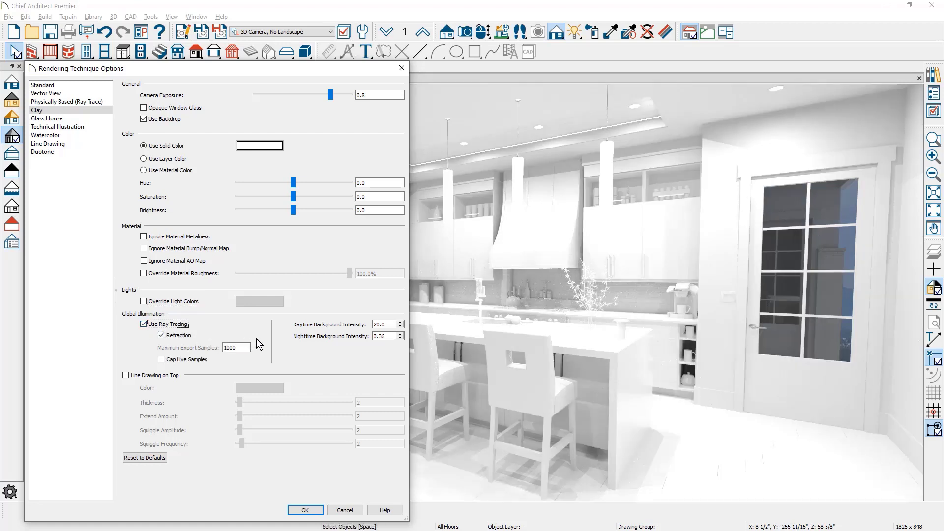
double_click(378, 324)
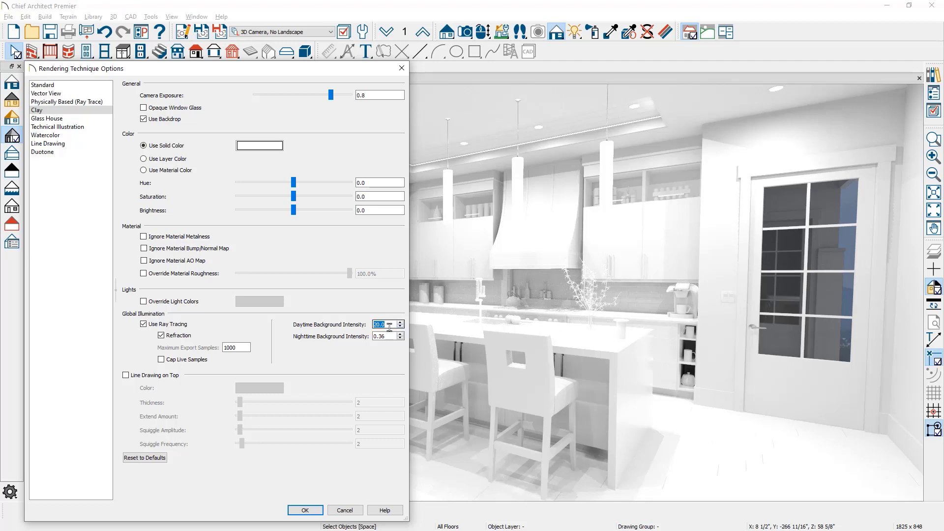
type("100")
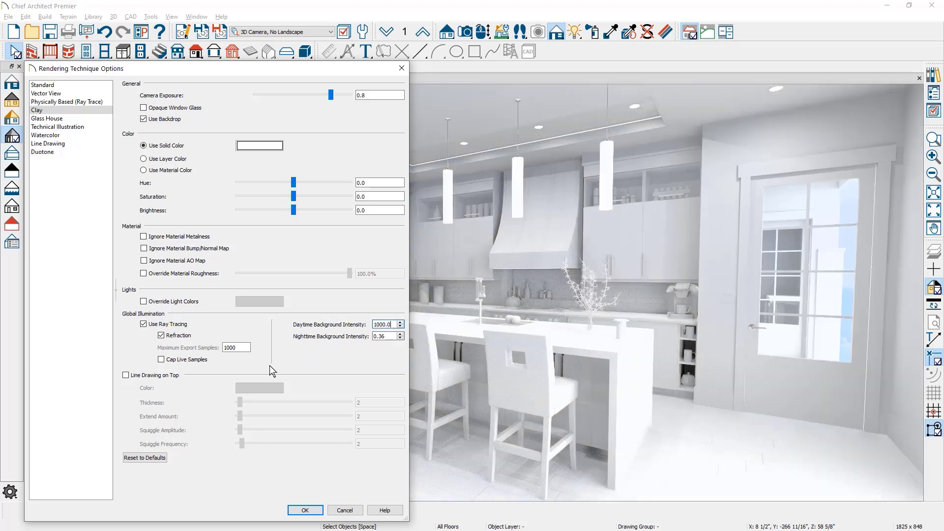
Enable Line Drawing on Top and confirm the Rendering Technique Options.
left_click(125, 376)
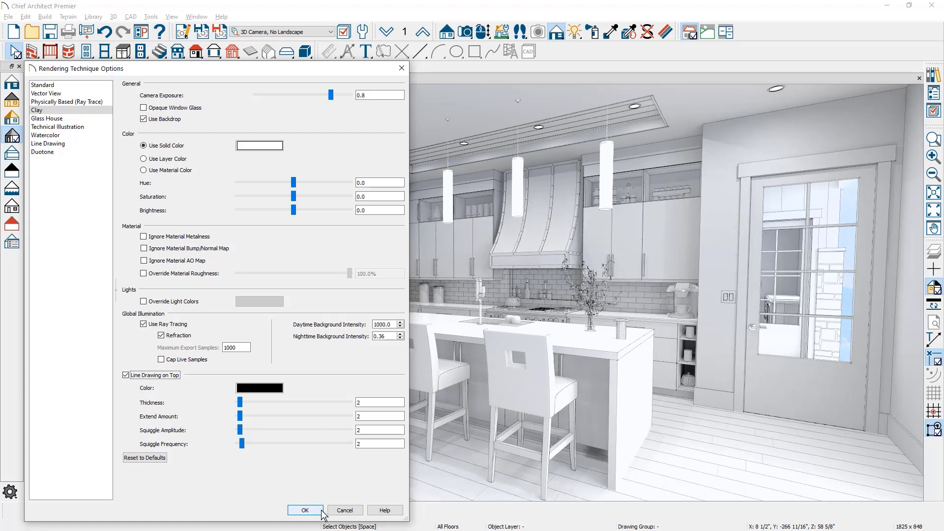
left_click(305, 510)
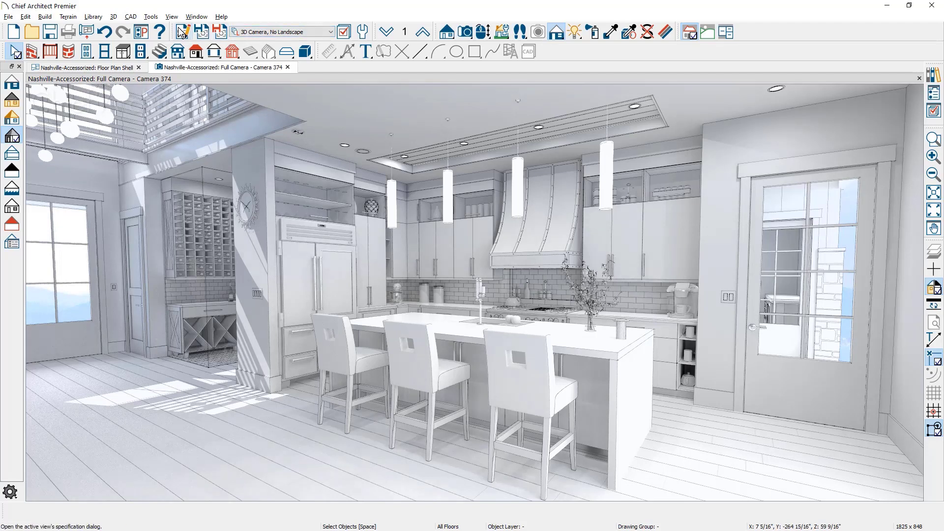
Copy the current layer set as '3D Camera, Clay2' in Layer Set Management.
left_click(151, 16)
mouse_move(180, 28)
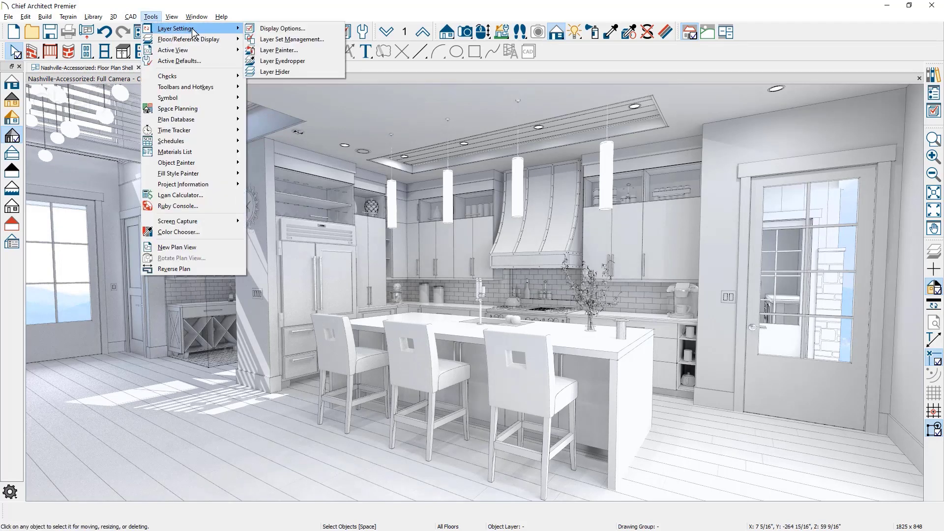
left_click(335, 42)
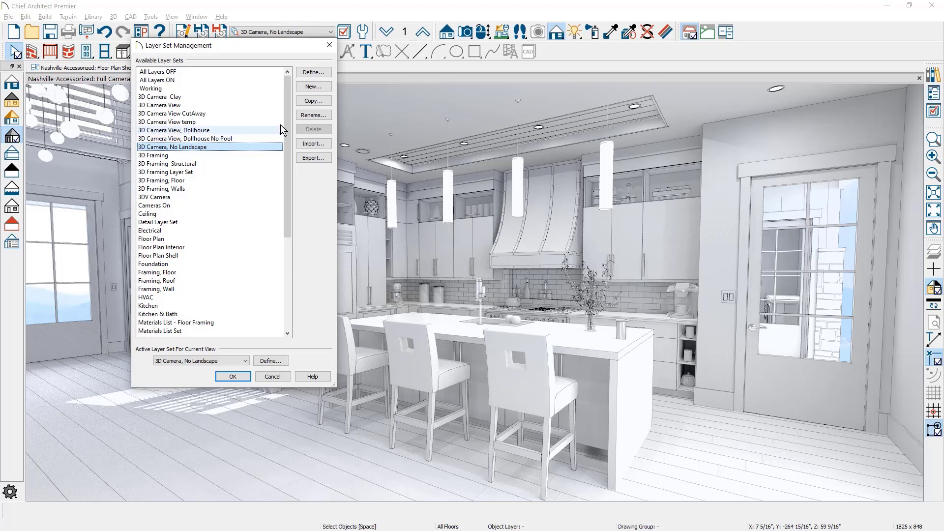
left_click(328, 99)
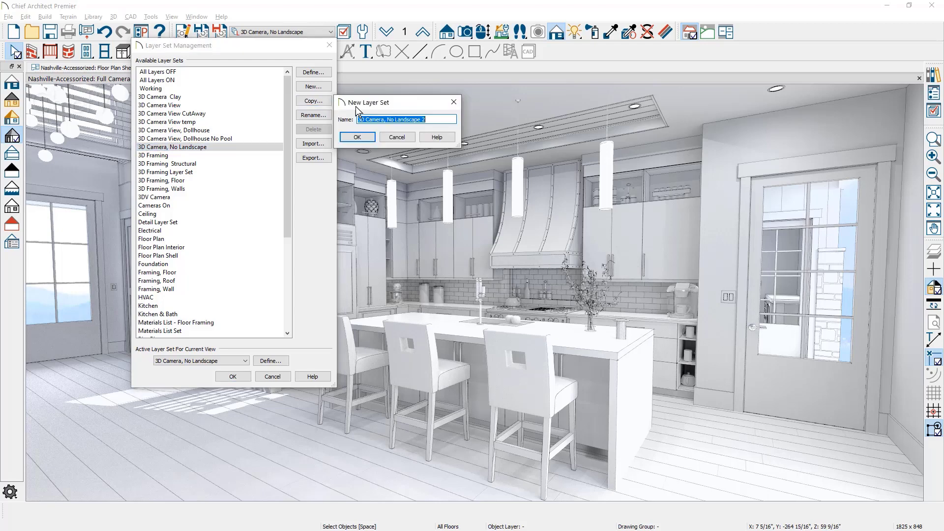
type("3D Camera, Clay")
left_click(357, 137)
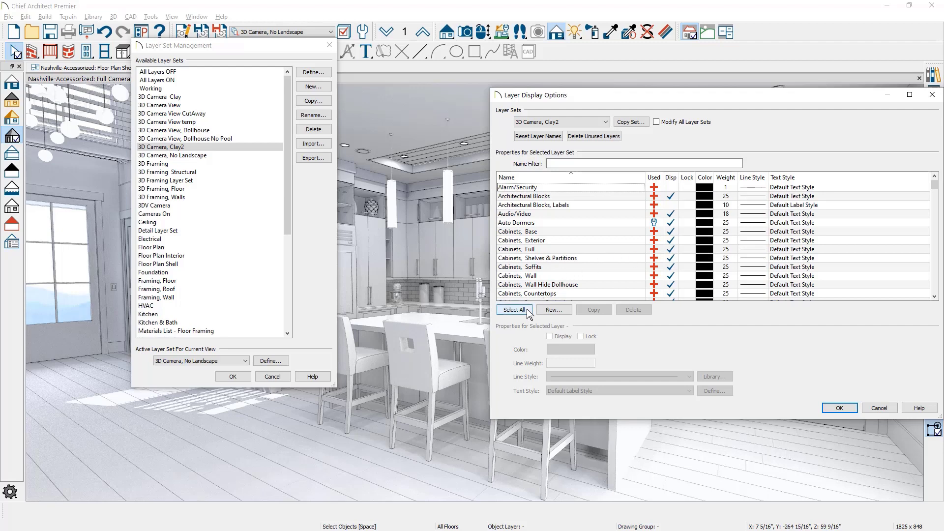
Set every layer in the set to white.
left_click(515, 310)
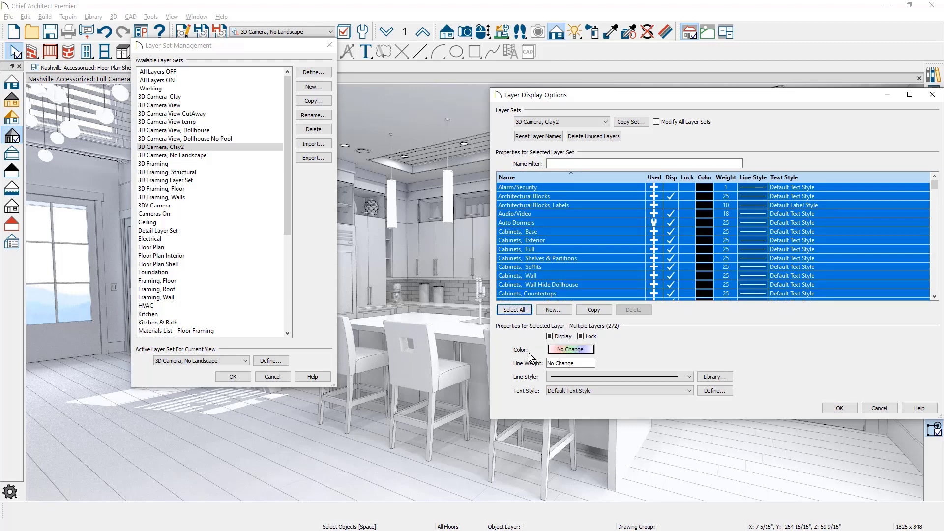
left_click(575, 349)
left_click(680, 293)
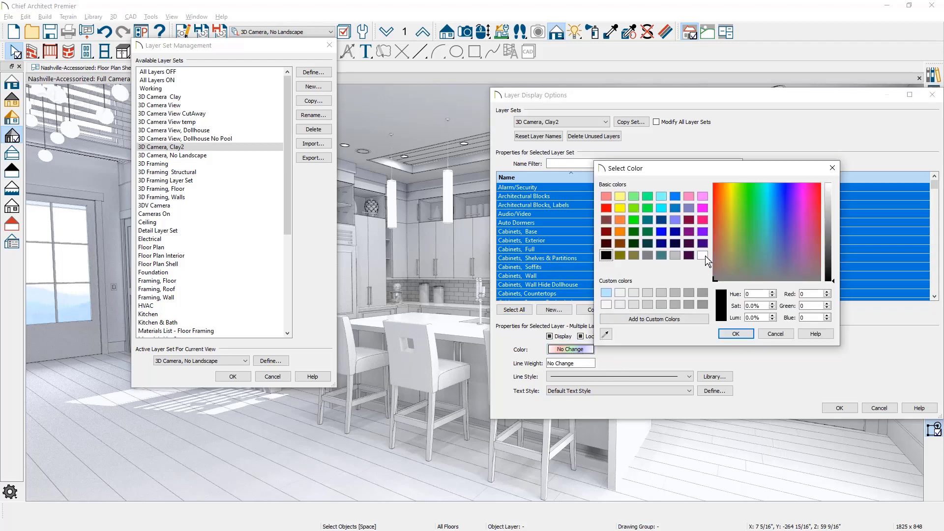
left_click(738, 334)
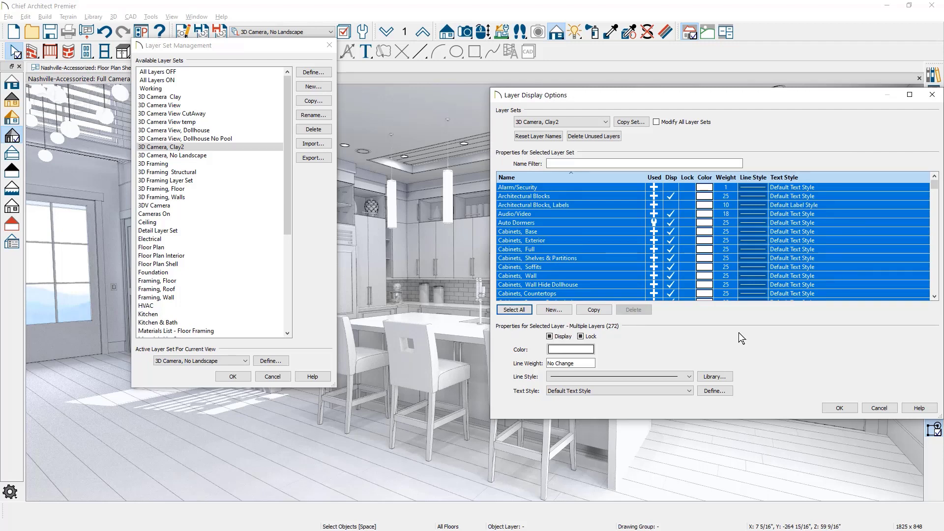
Give the Cabinets, Wall layer the light blue custom colour and apply the changes.
left_click(578, 275)
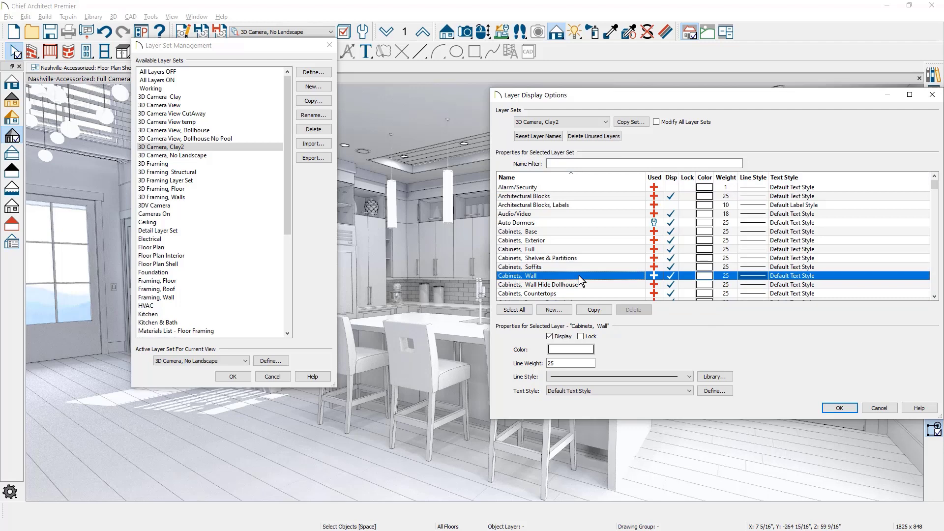
left_click(704, 277)
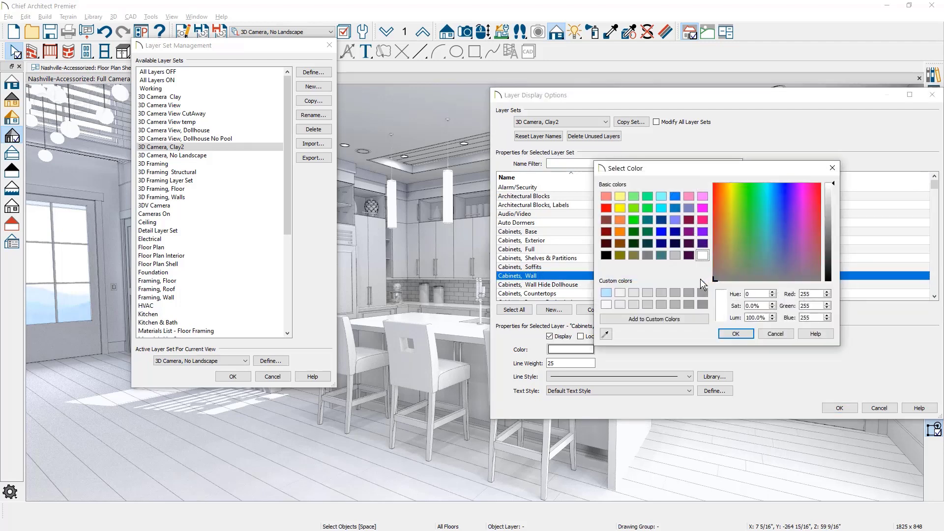
left_click(606, 292)
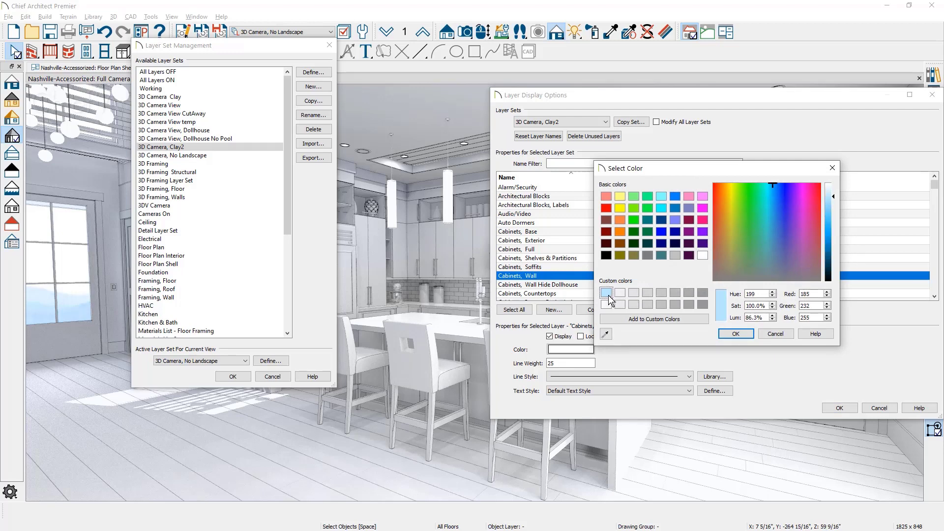
left_click(735, 334)
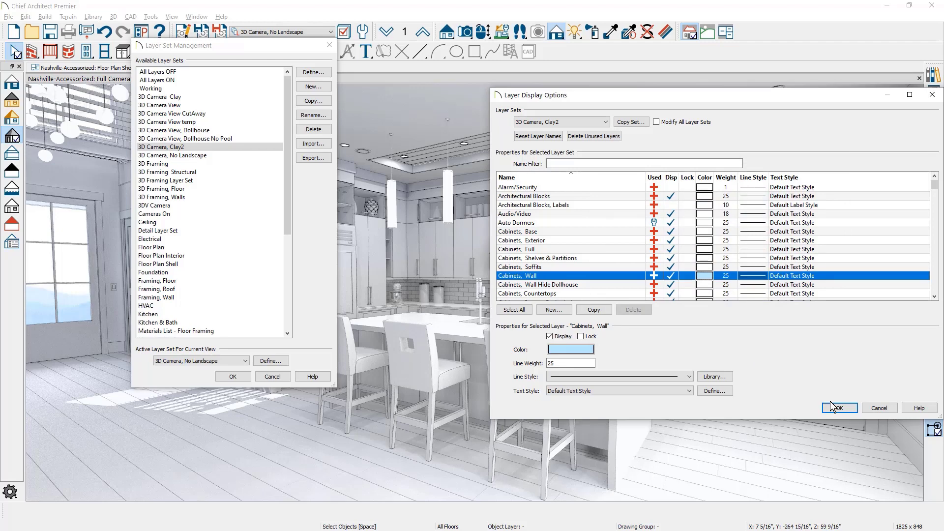
left_click(839, 410)
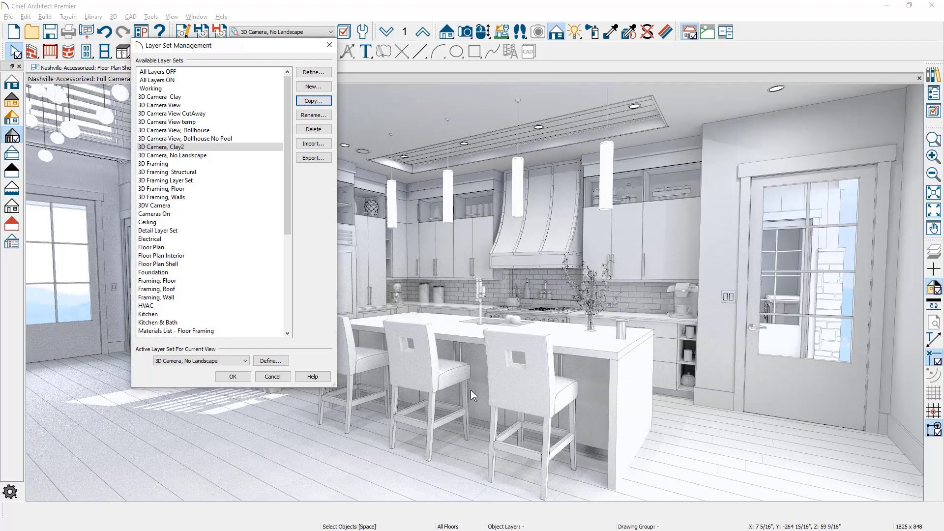
Close Layer Set Management and apply the 3D Camera, Clay2 layer set to the kitchen view.
left_click(234, 377)
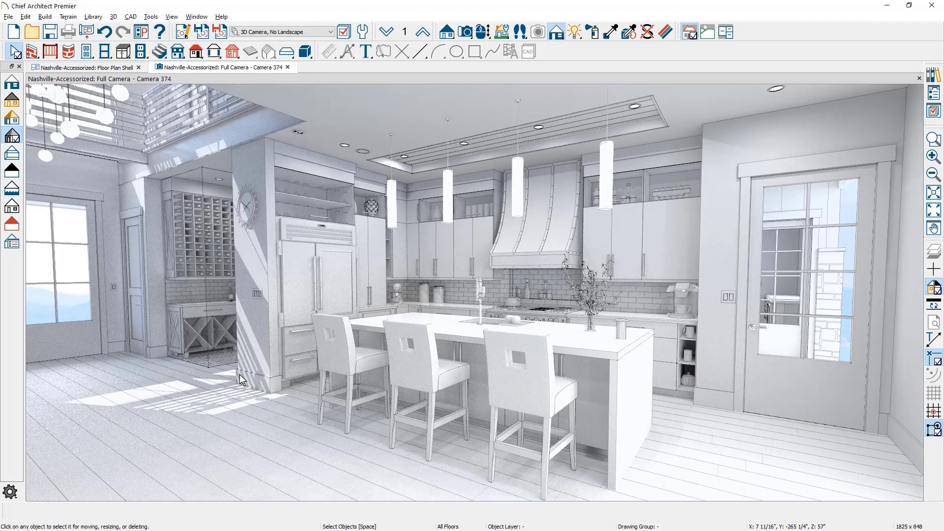
left_click(332, 32)
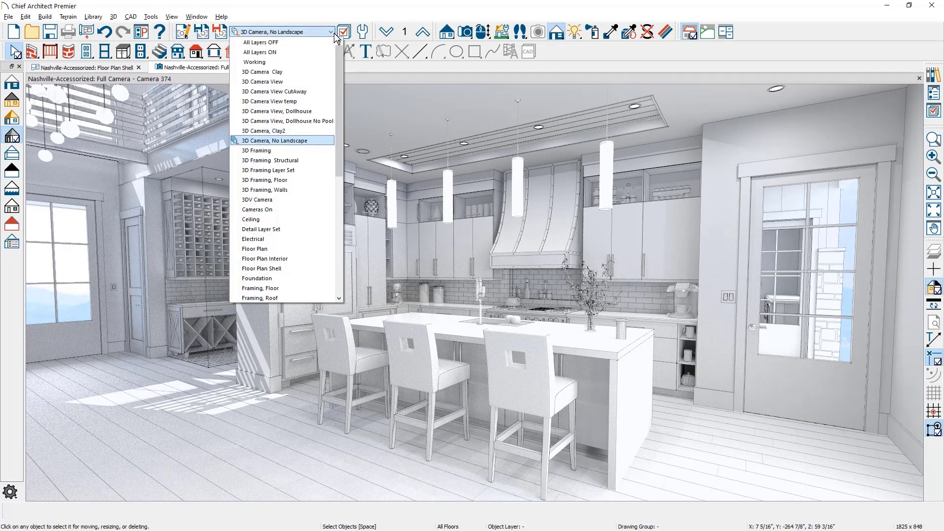
left_click(300, 131)
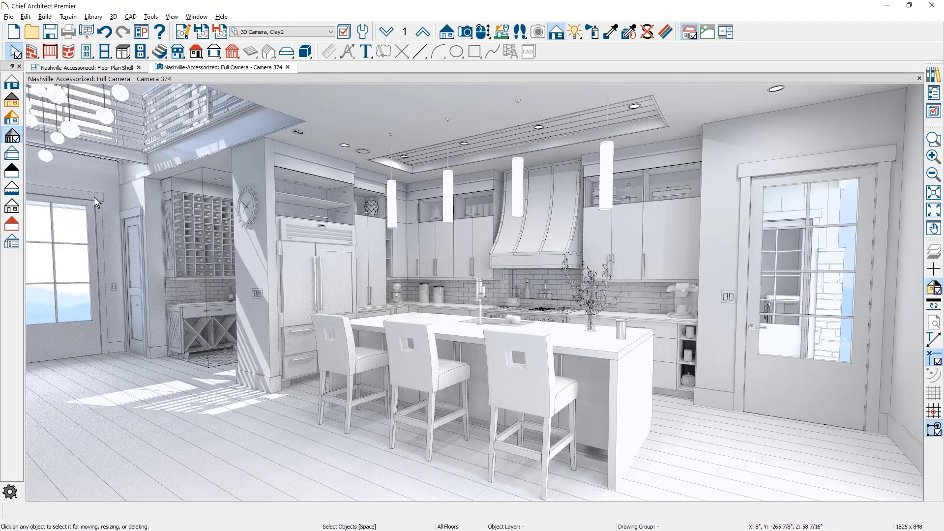
Turn on Use Layer Color in the Clay rendering technique options.
left_click(13, 242)
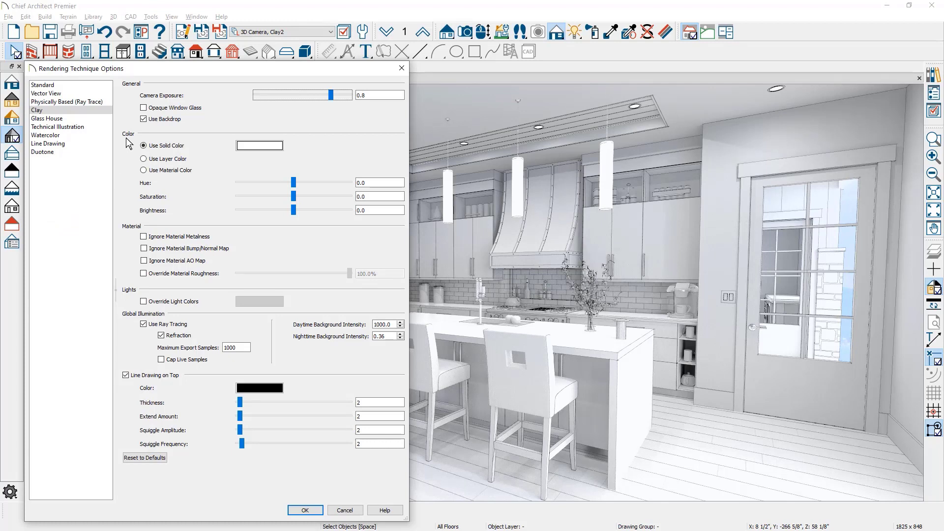
left_click(144, 159)
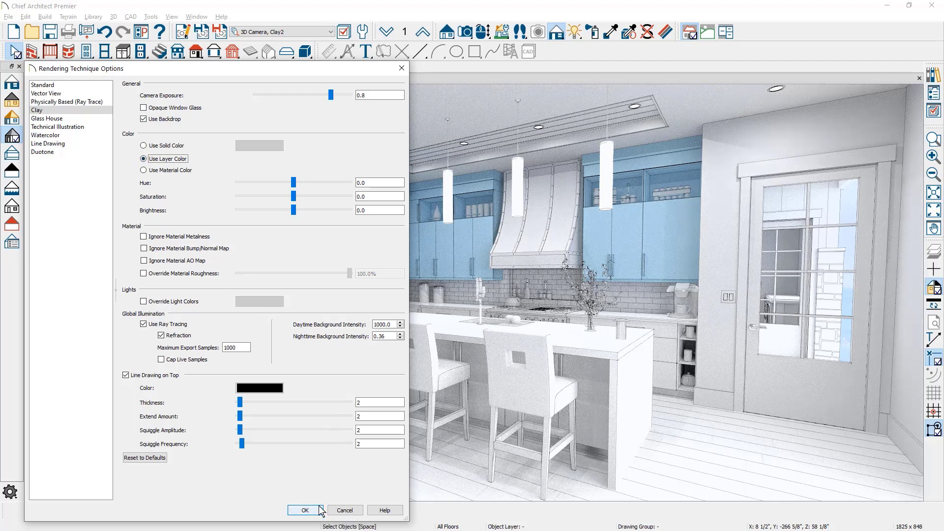
left_click(305, 510)
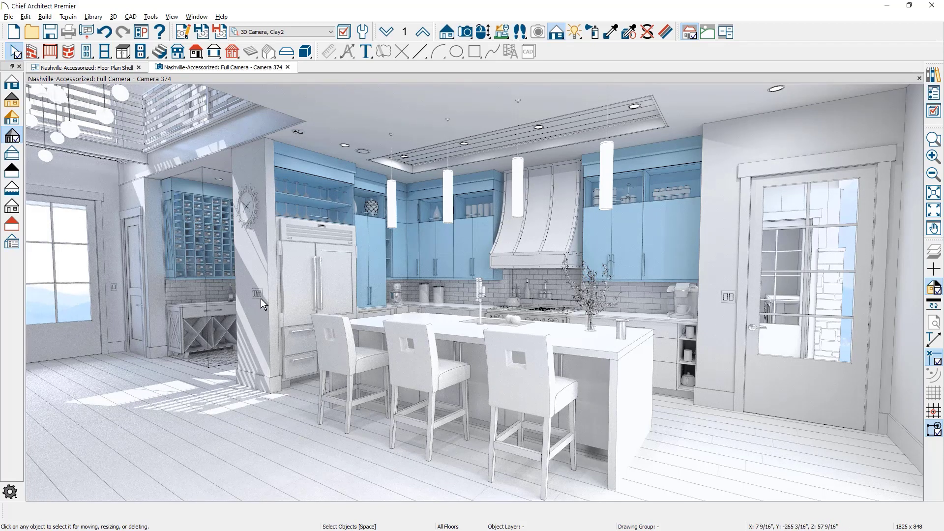
Pick 3D Camera Clay from the toolbar layer set list for the kitchen camera.
left_click(331, 33)
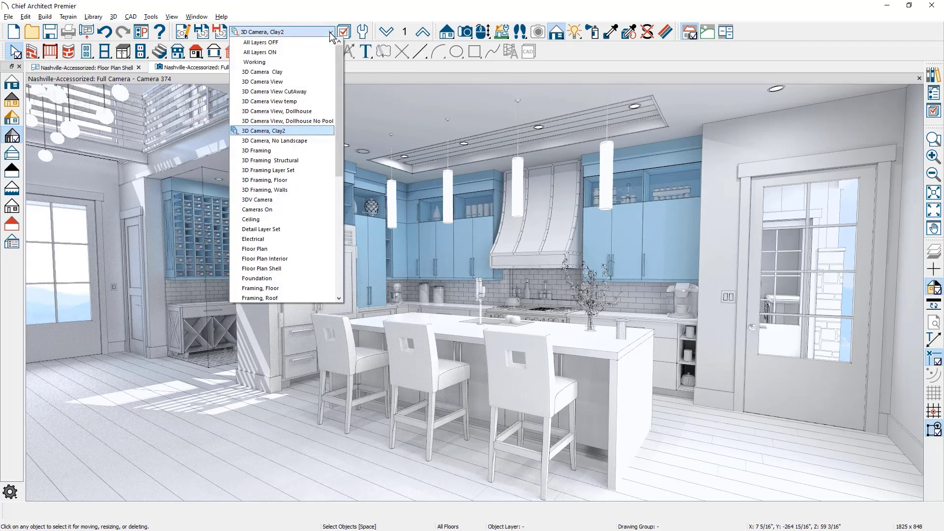
left_click(324, 74)
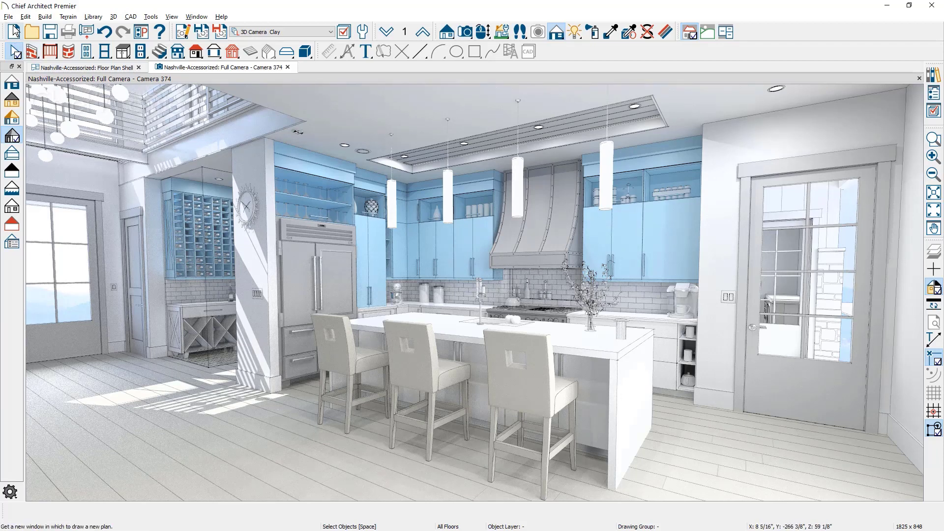
left_click(27, 18)
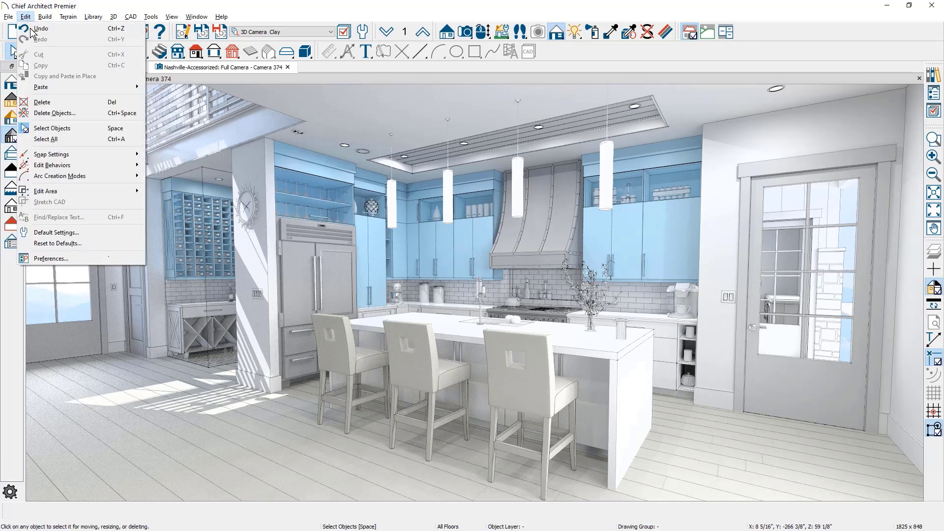
left_click(58, 256)
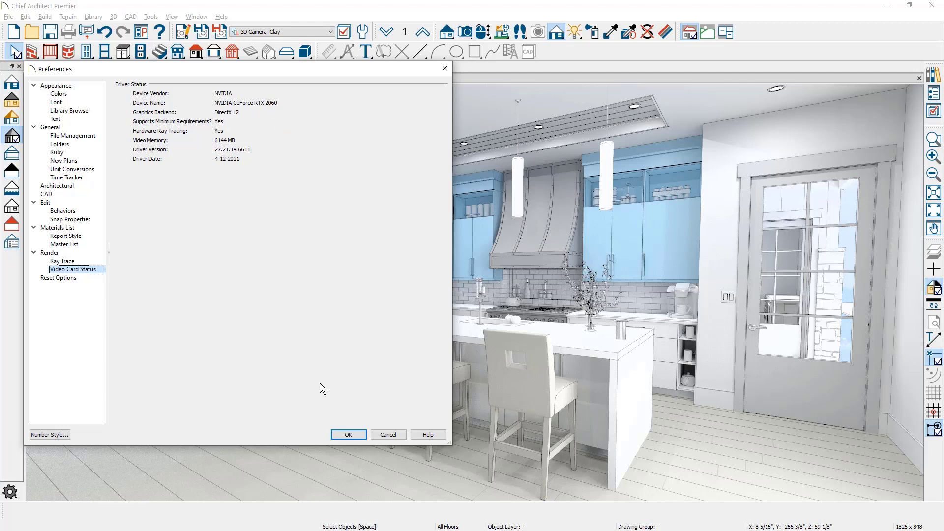
left_click(348, 434)
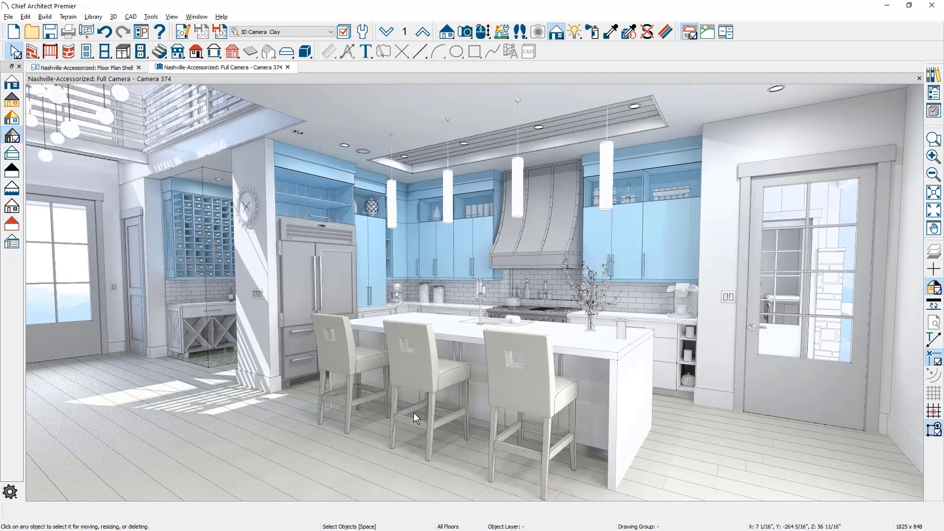
left_click(933, 137)
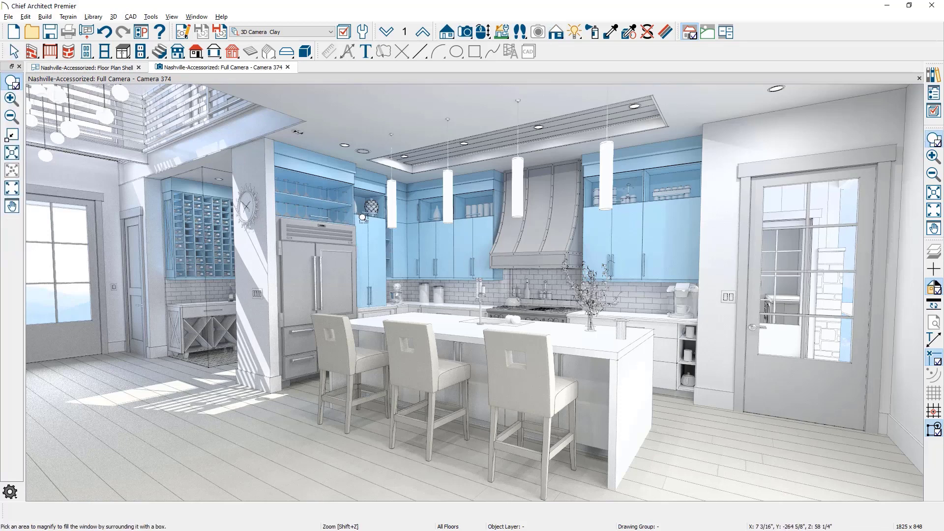
left_click_drag(376, 221, 623, 357)
Zoom in on the range and wall cabinets, with the Clay technique options moved beside them.
left_click_drag(369, 215, 623, 358)
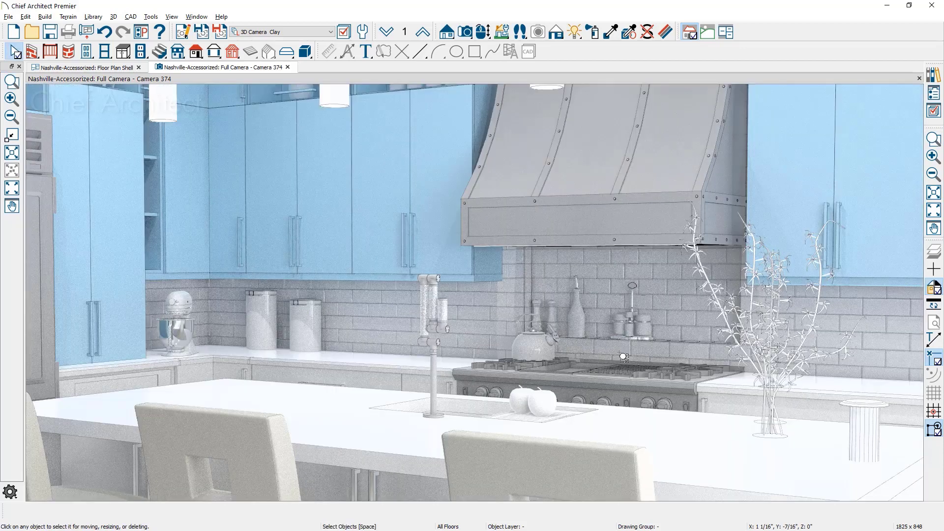
left_click(558, 31)
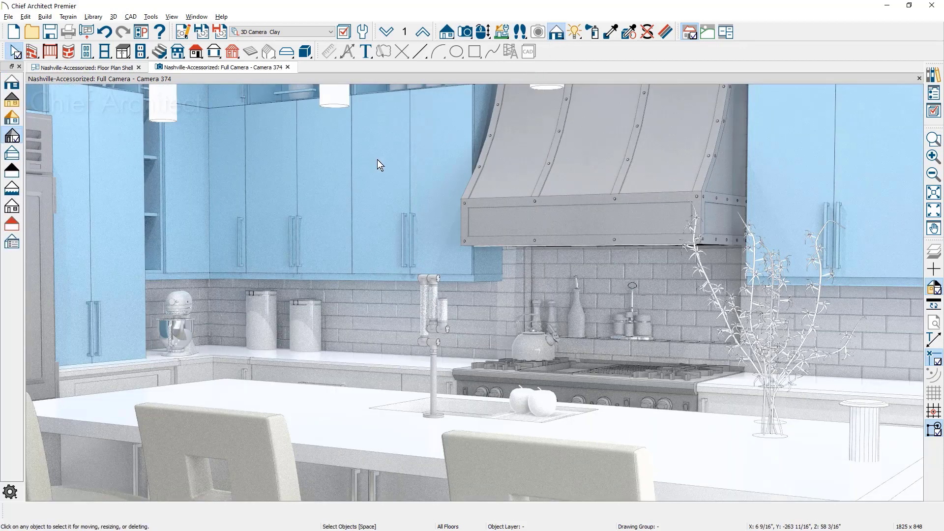
left_click(11, 244)
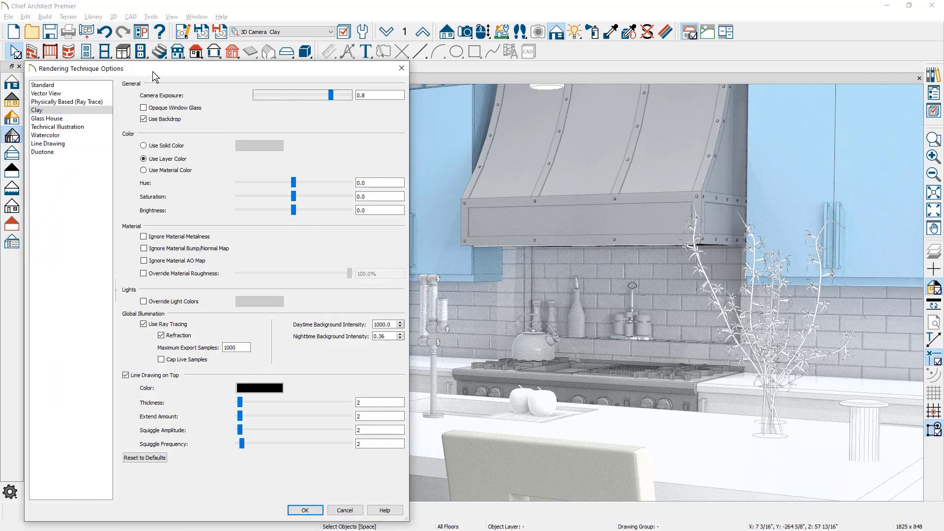
left_click_drag(155, 75, 671, 82)
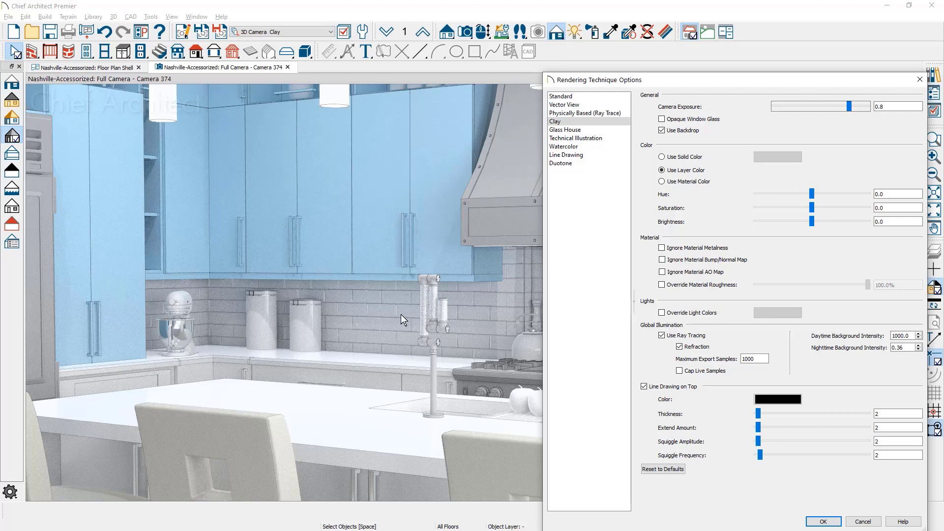
Try ignoring material metalness and bump/normal maps, then revert and close the Clay options.
left_click(661, 248)
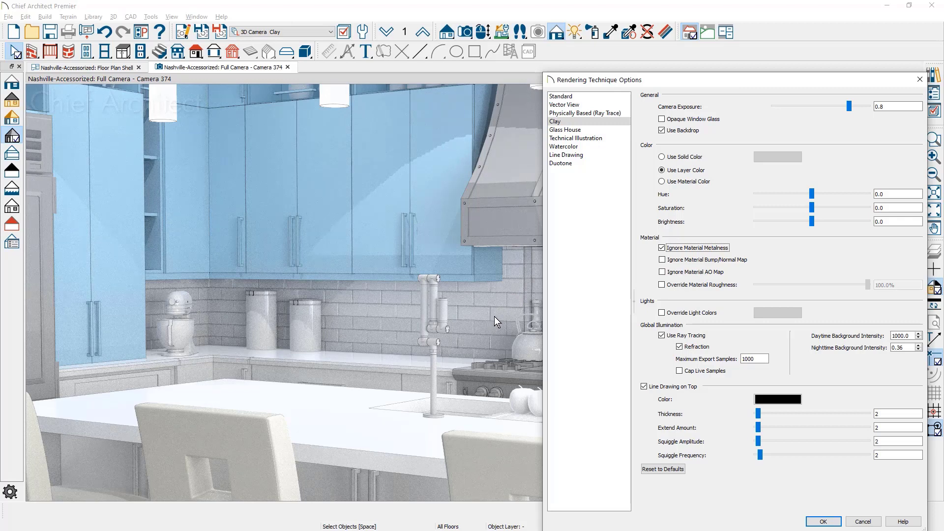
left_click(662, 259)
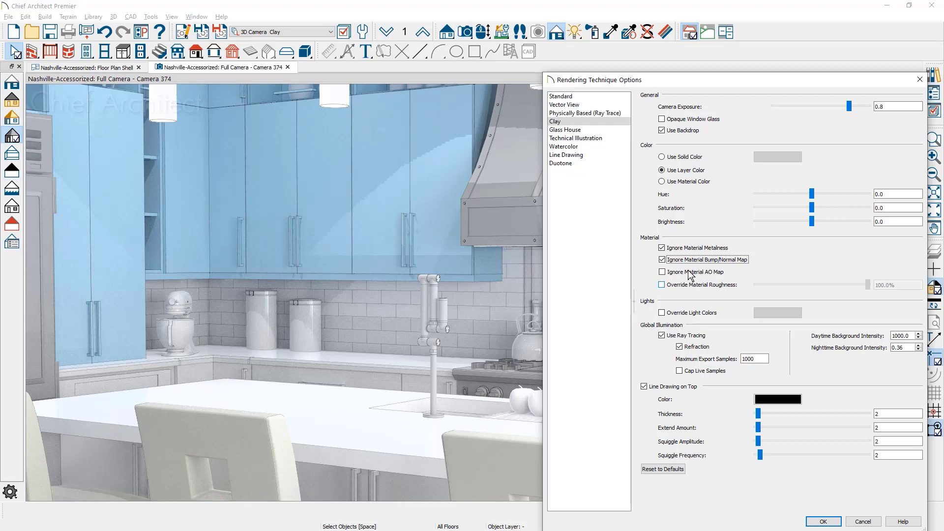
left_click(662, 260)
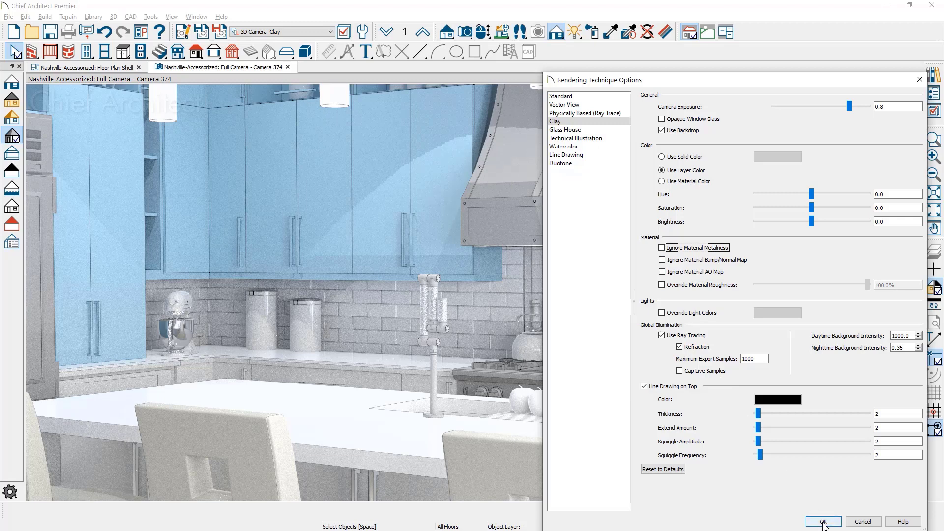
left_click(824, 522)
Close the Full Camera tab to return to the Floor Plan Shell window.
left_click(933, 173)
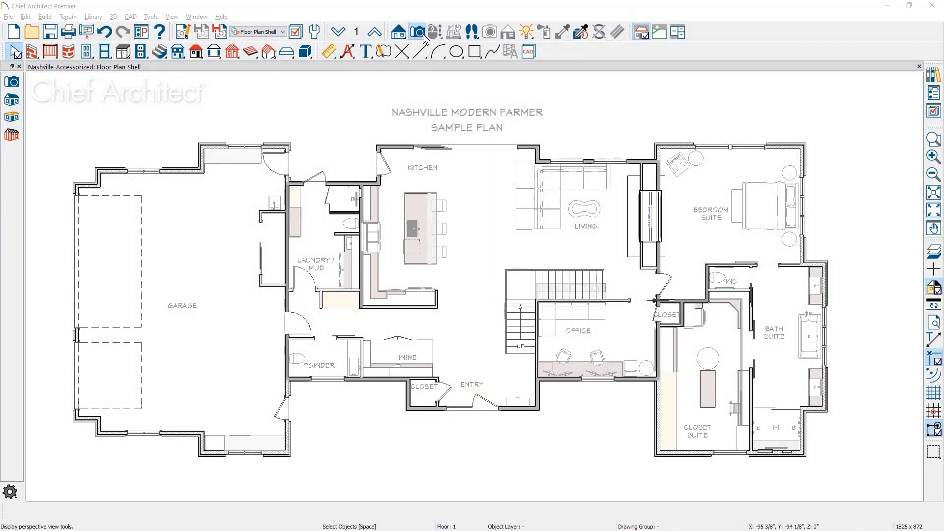
Open a full perspective overview of the house, orbit it, and render it in Clay.
left_click(12, 81)
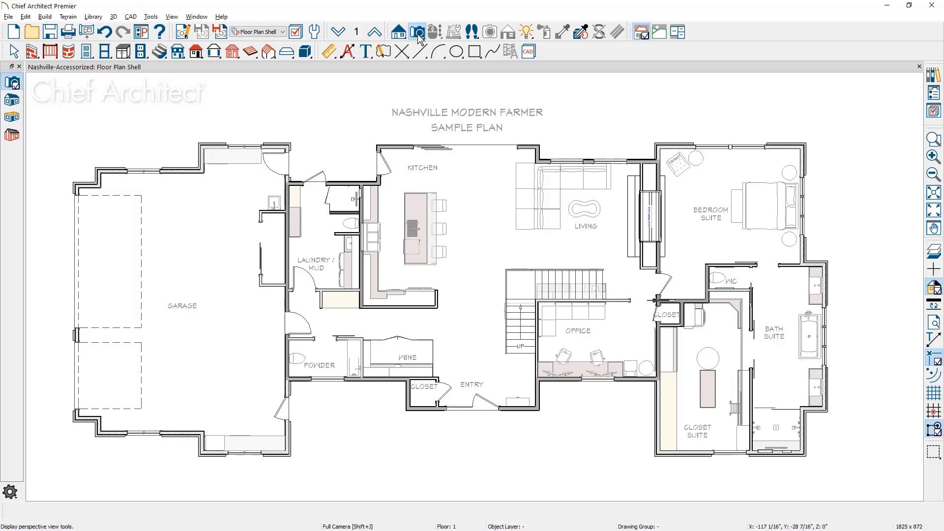
left_click(12, 101)
mouse_move(652, 340)
left_mouse_down()
mouse_move(430, 307)
mouse_move(472, 296)
left_mouse_up()
scroll(541, 279, "up", 5)
left_click_drag(540, 279, 621, 305)
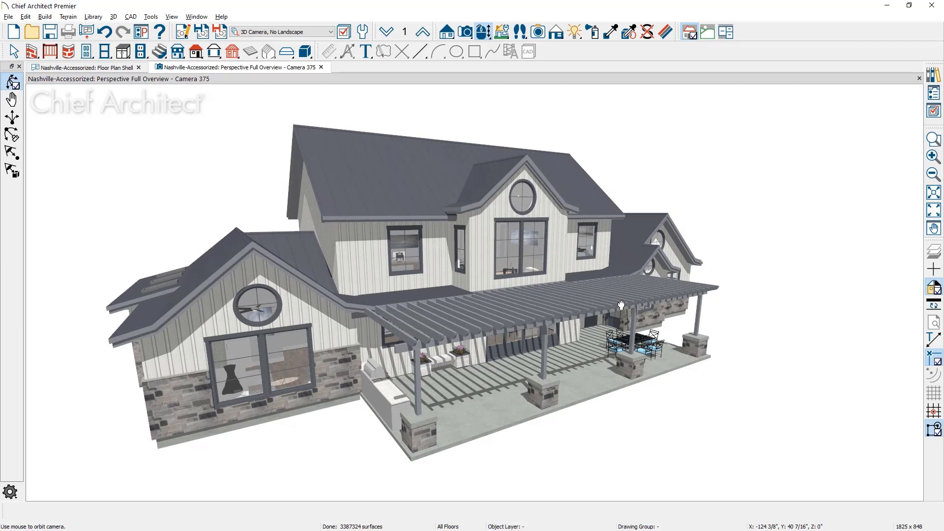
left_click(557, 31)
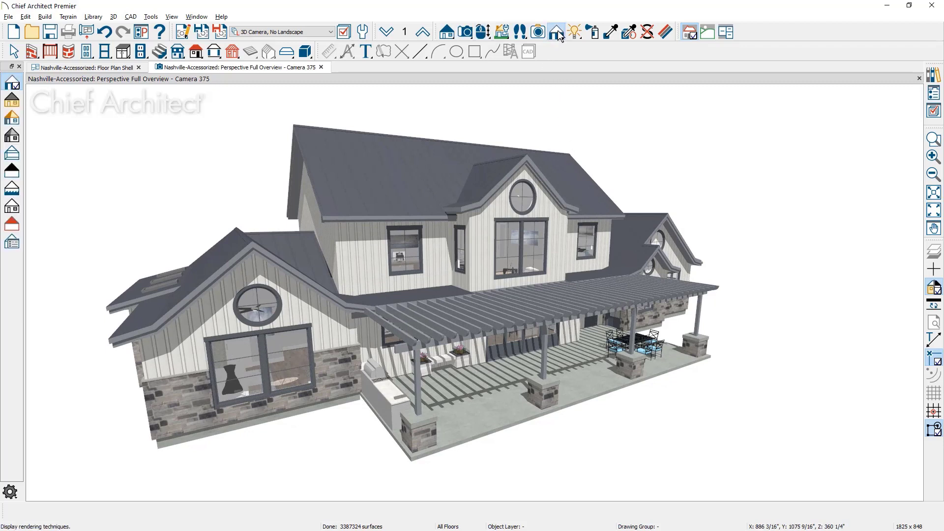
left_click(11, 137)
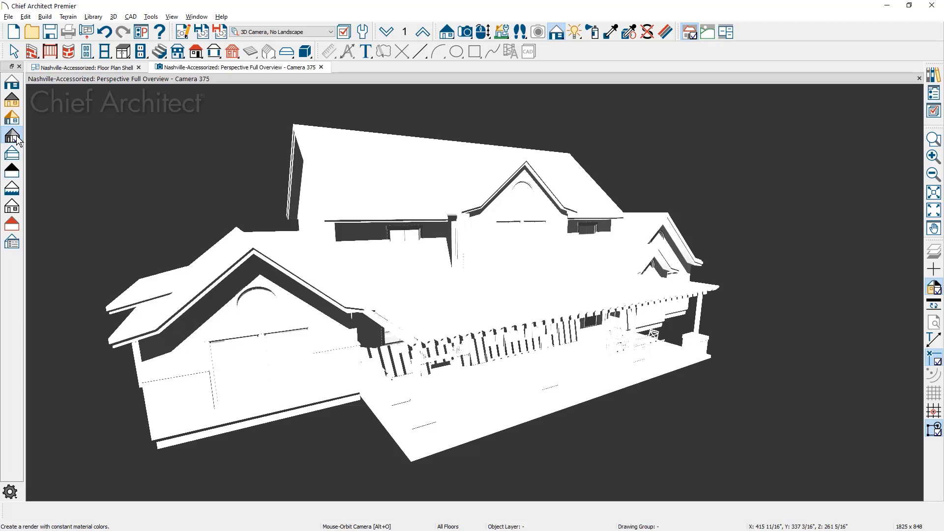
Reduce the camera's sun intensity from 75000 to 2000 in Adjust Sunlight.
left_click(575, 33)
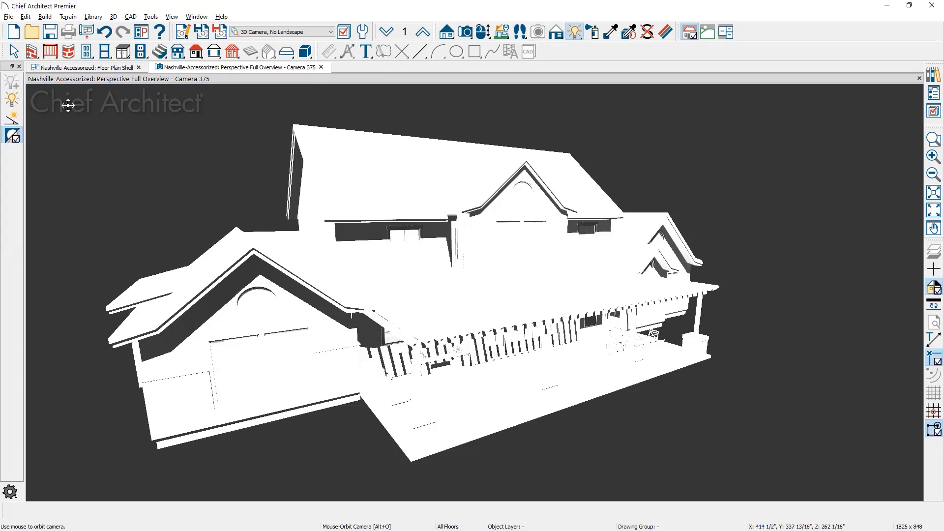
left_click(14, 121)
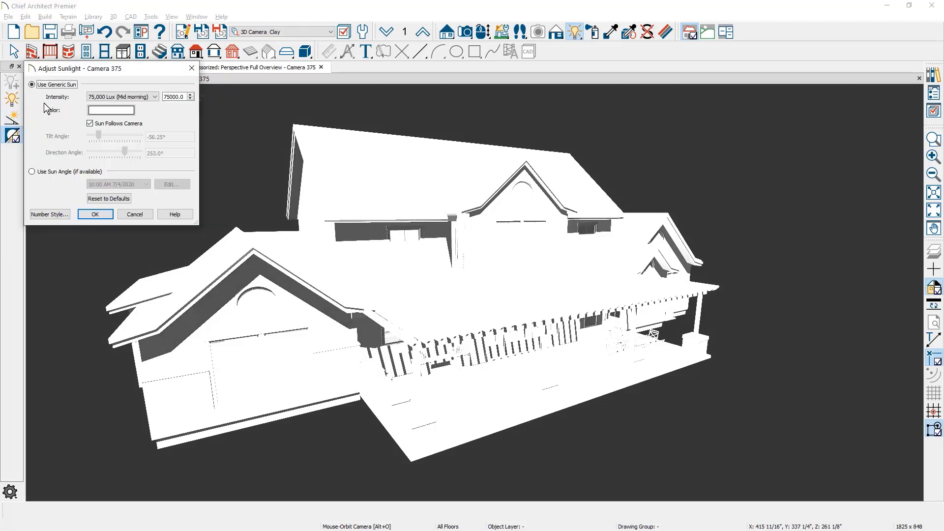
double_click(174, 97)
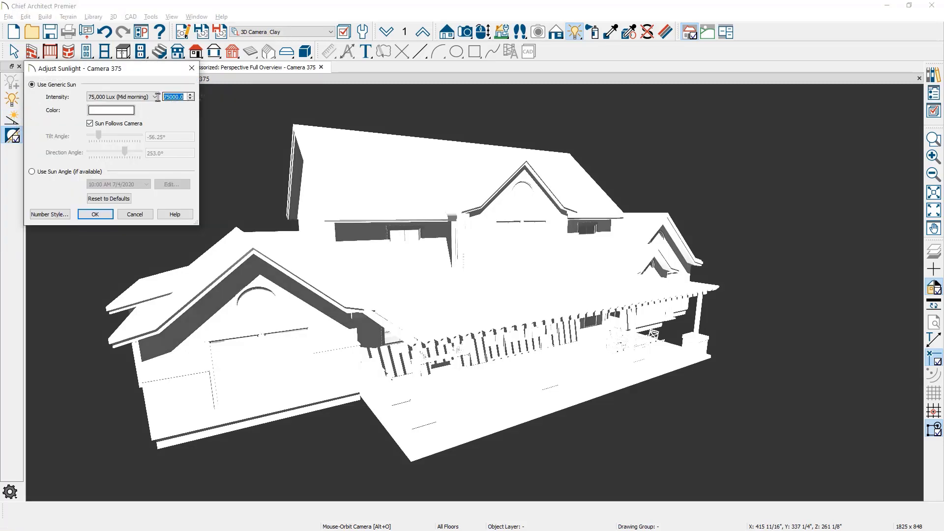
type("2000")
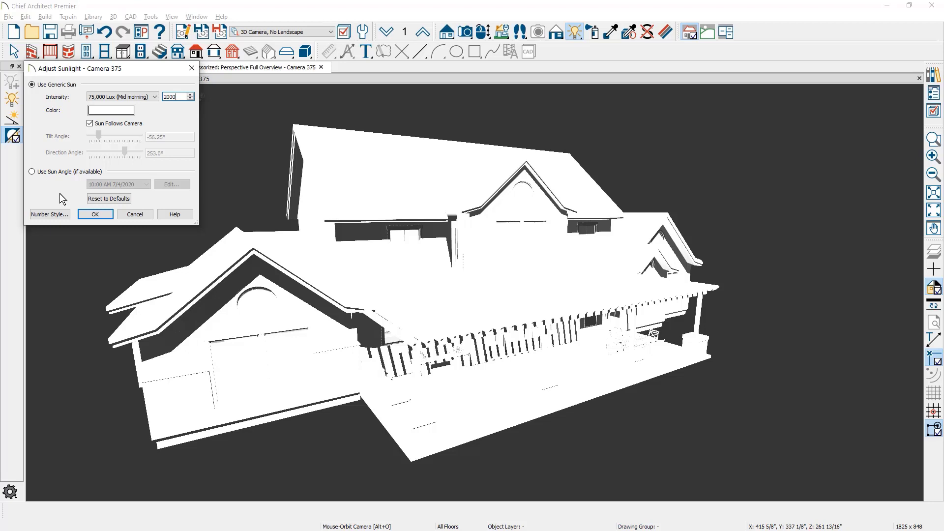
left_click(95, 214)
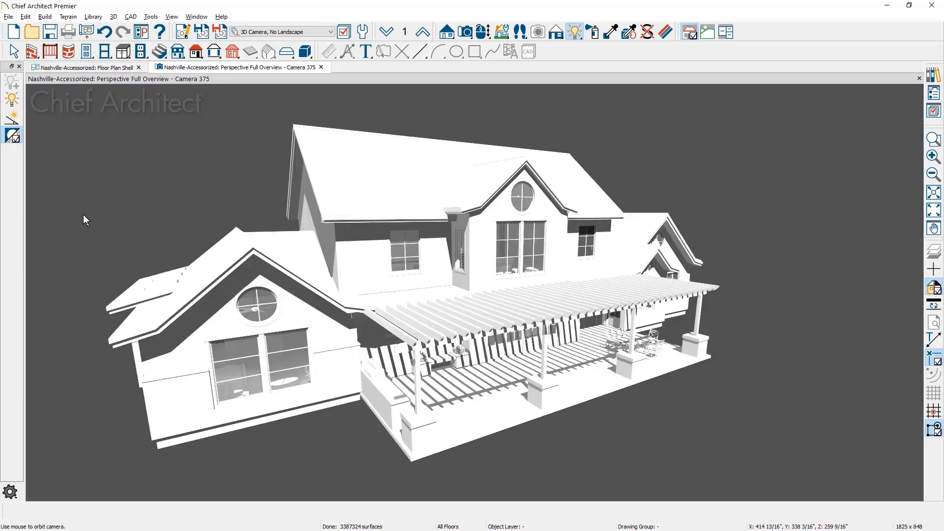
Enable Ray Casted Sun Shadows in the active camera view's settings.
left_click(182, 32)
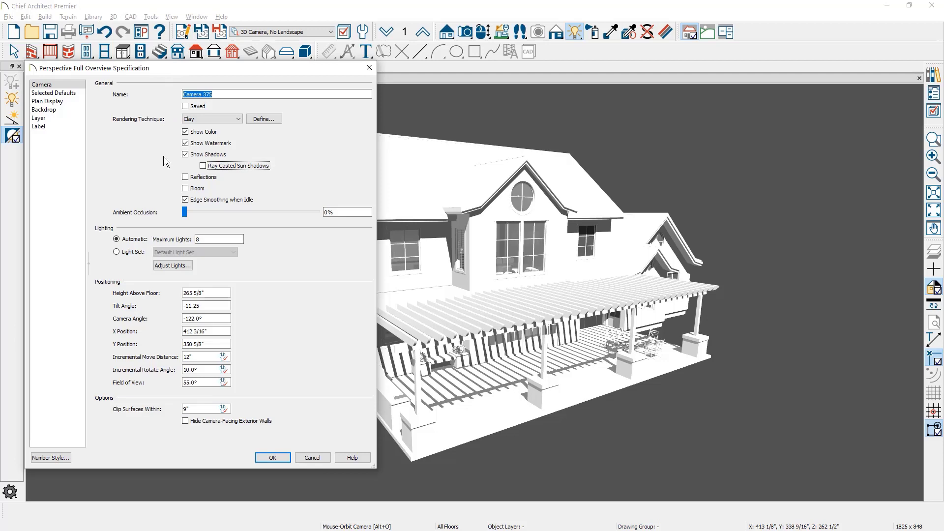
left_click(203, 167)
left_click(276, 457)
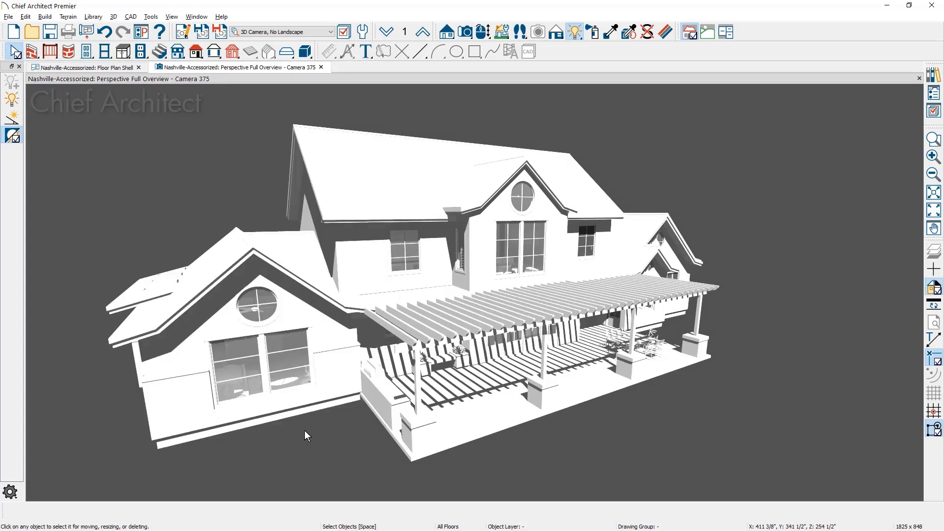
Set the Clay technique's camera exposure to 0.4.
left_click(556, 31)
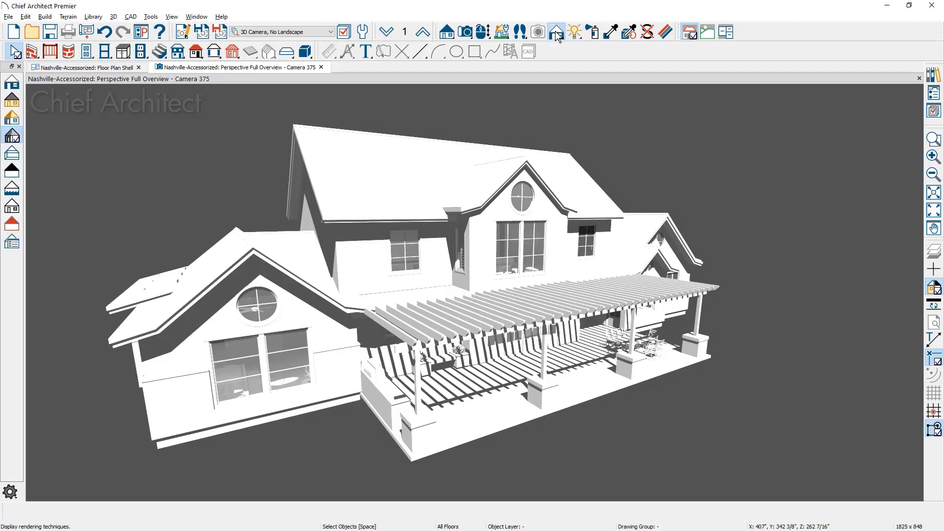
left_click(14, 244)
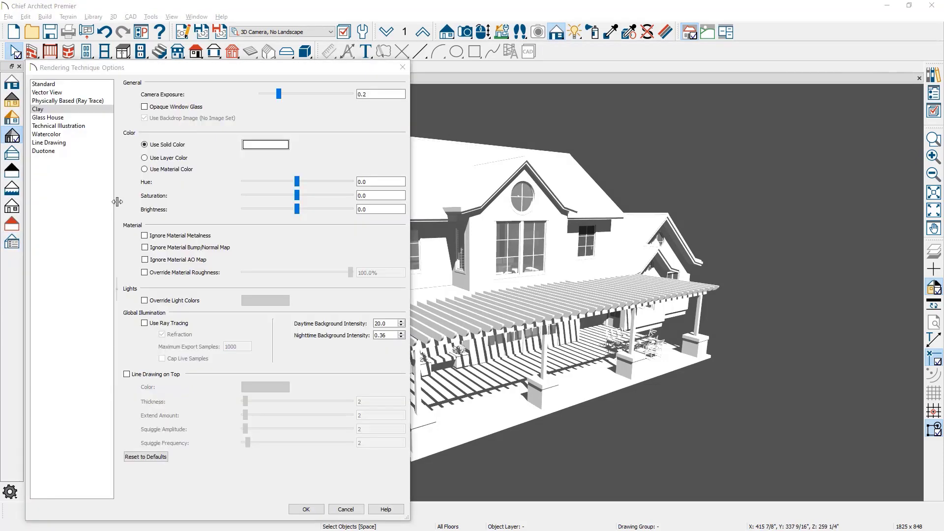
left_click(388, 94)
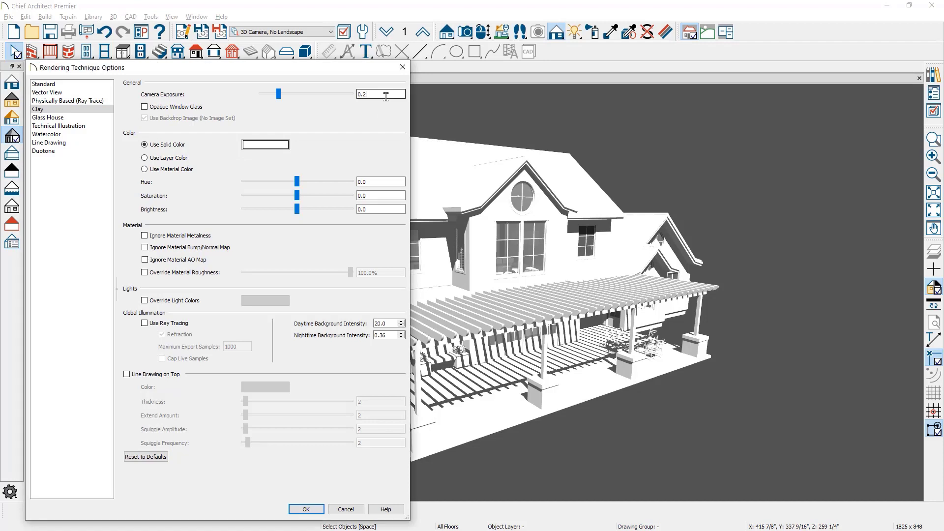
key("BackSpace")
type("4")
Enable Use Layer Color, Use Ray Tracing and Line Drawing on Top, and apply.
left_click(145, 158)
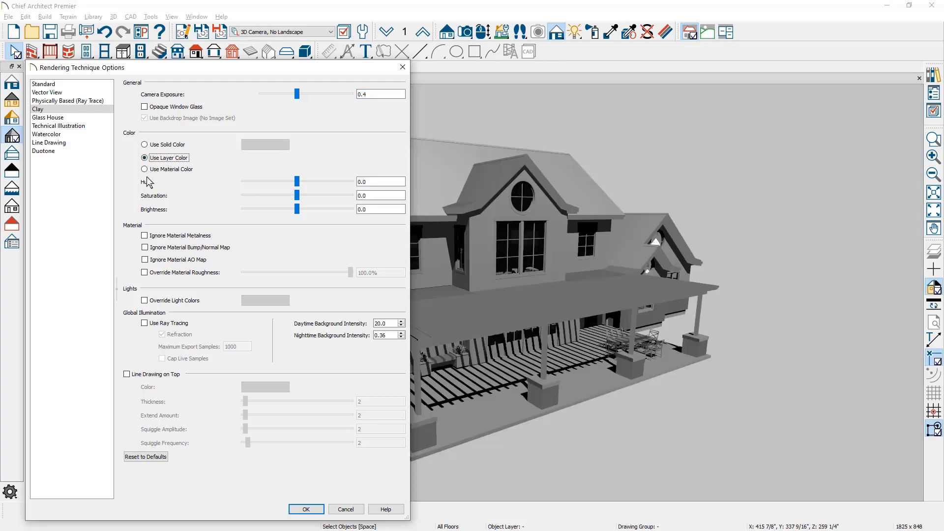
left_click(145, 323)
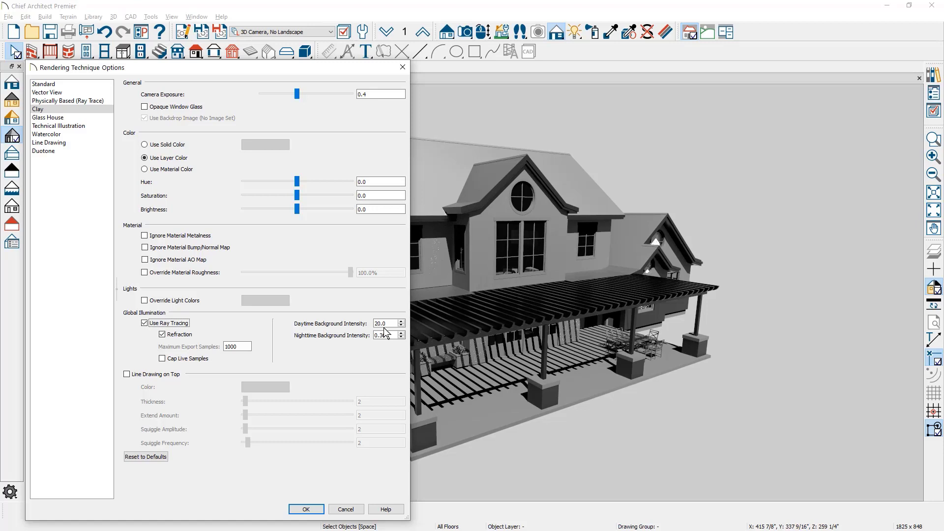
left_click(127, 376)
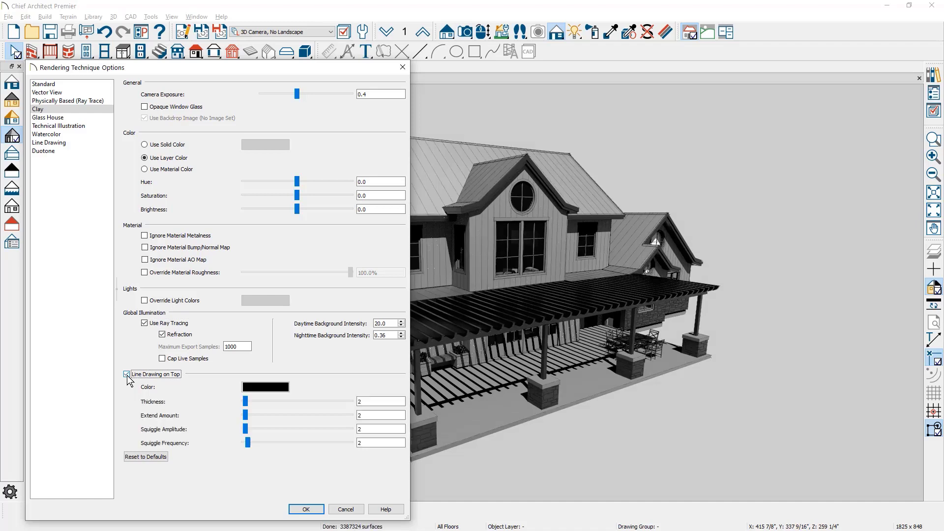
left_click(305, 510)
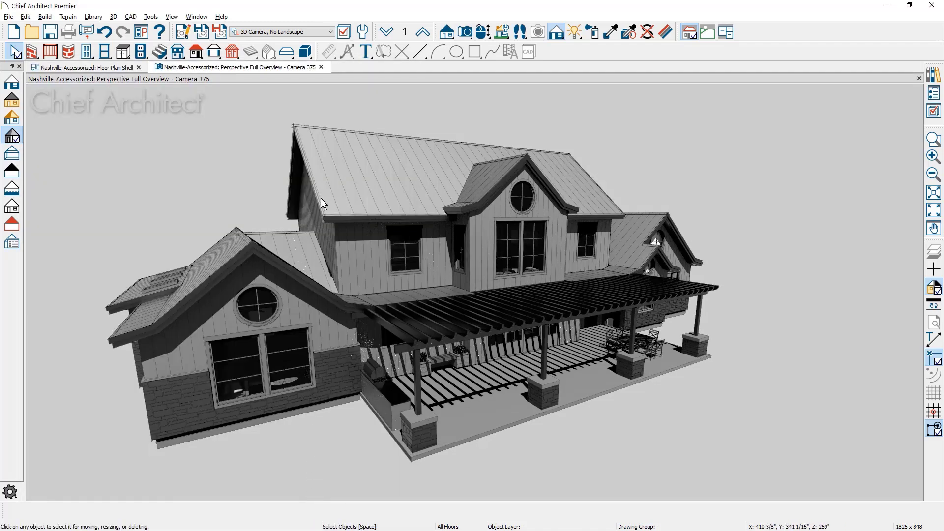
Choose 3D Camera Clay from the toolbar layer set list for the overview camera.
left_click(331, 32)
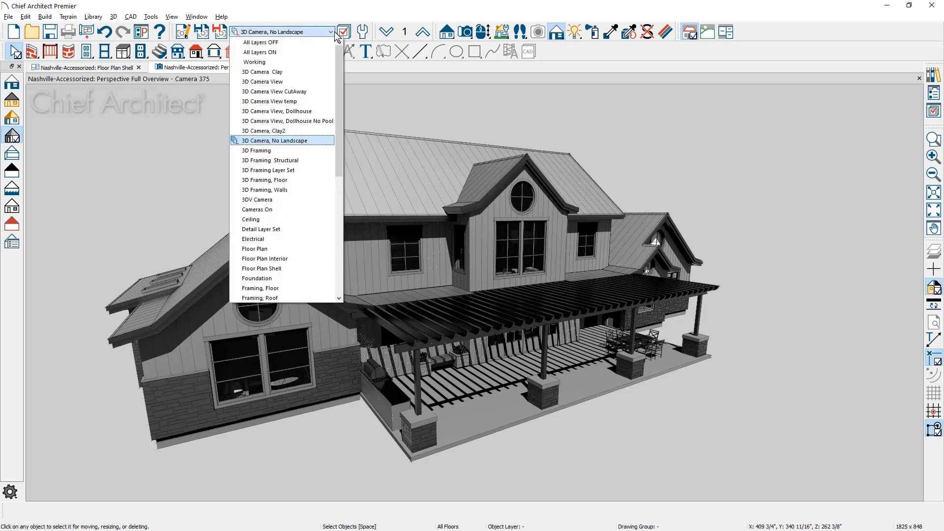
left_click(313, 72)
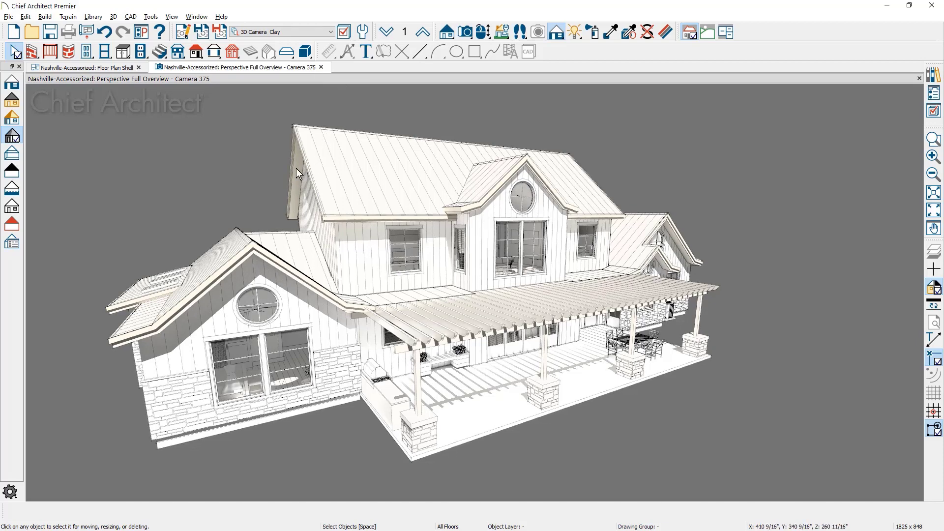
Turn on Opaque Window Glass in the Clay technique options for the house overview.
left_click(18, 246)
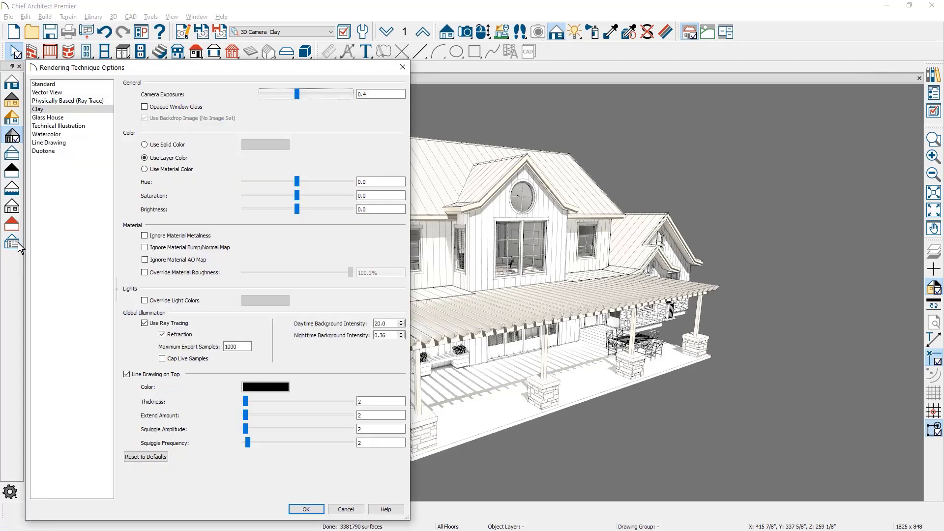
left_click(144, 107)
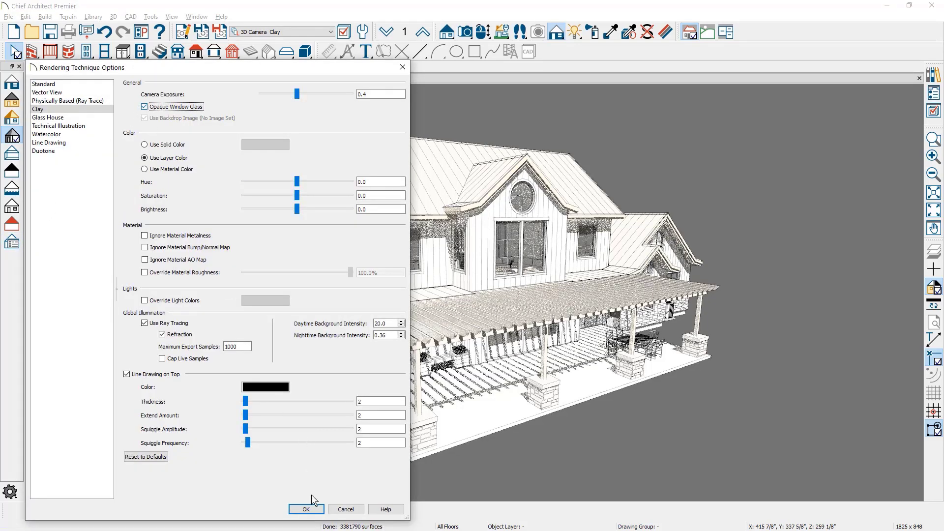
left_click(305, 509)
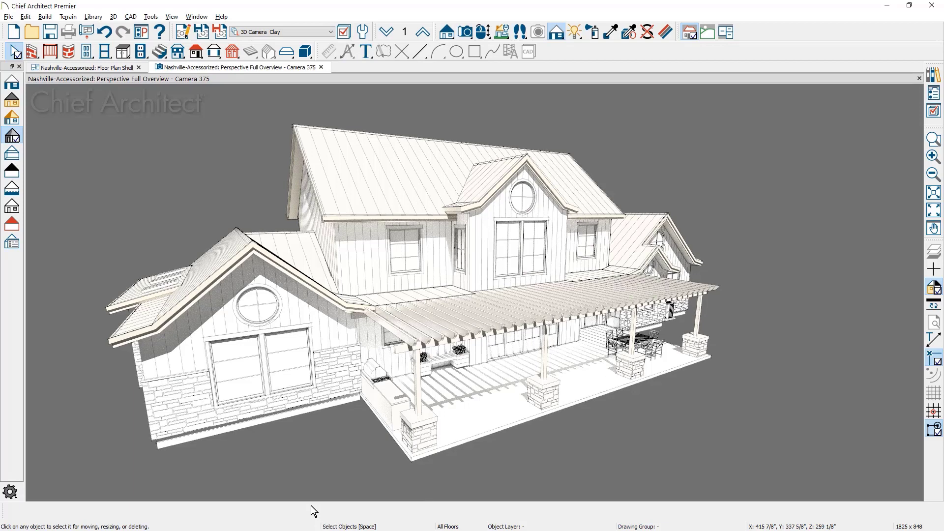